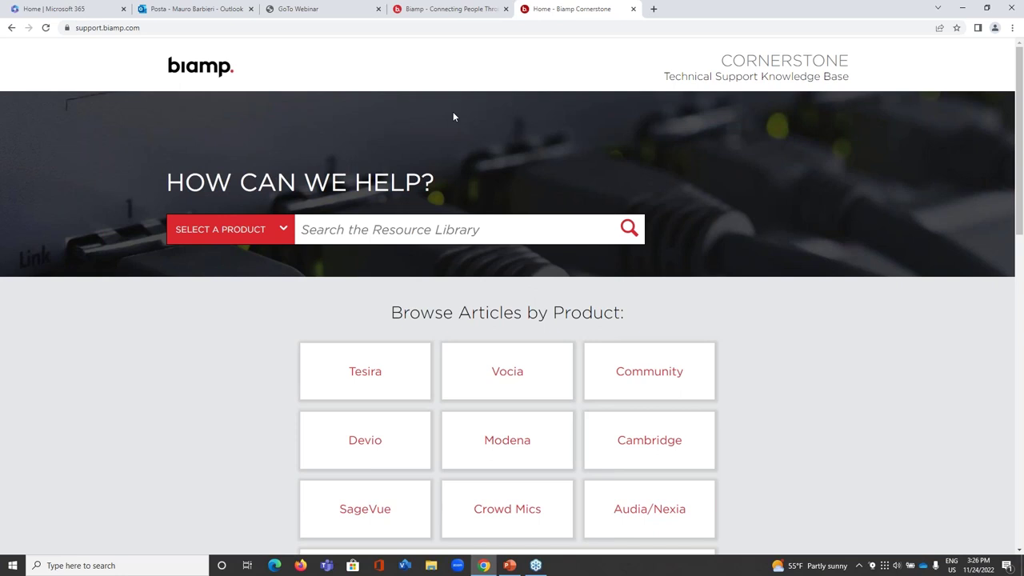
# Open Design Tools under Browse Articles by Resource and launch the Conference Room Designer.
pyautogui.scroll(-2, 453, 117)
pyautogui.scroll(-2, 452, 117)
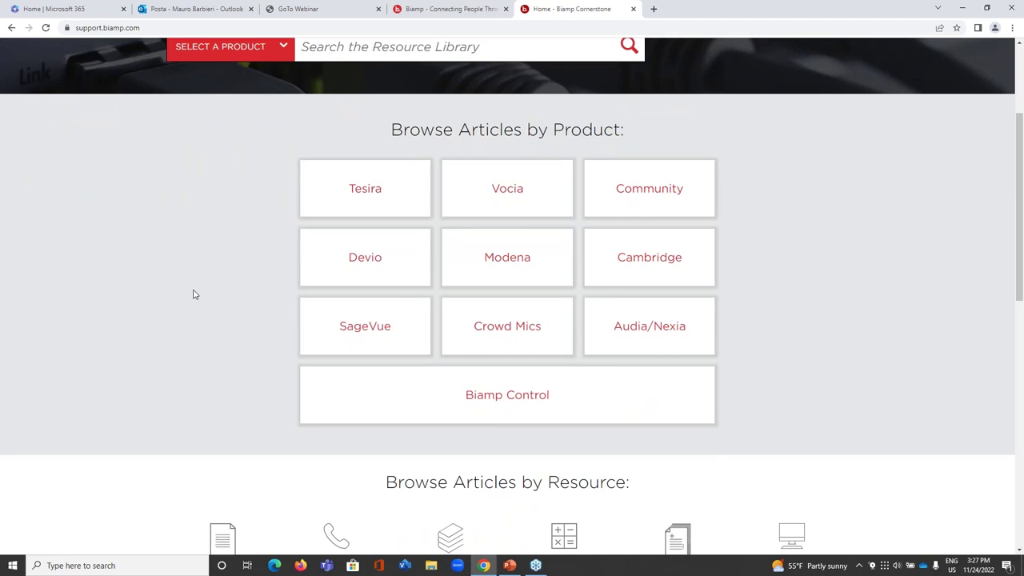
pyautogui.scroll(-2, 193, 295)
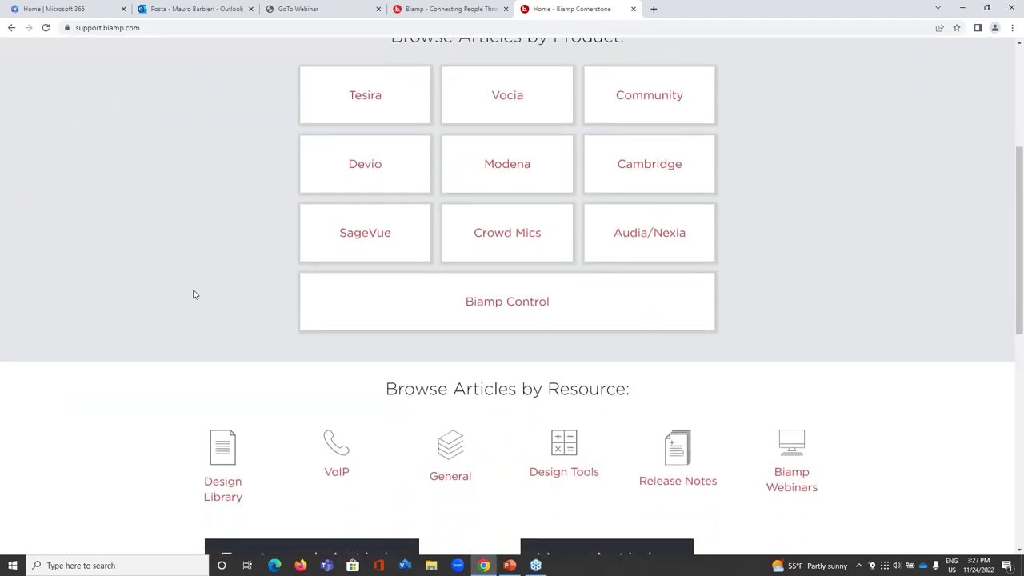
pyautogui.scroll(-2, 193, 294)
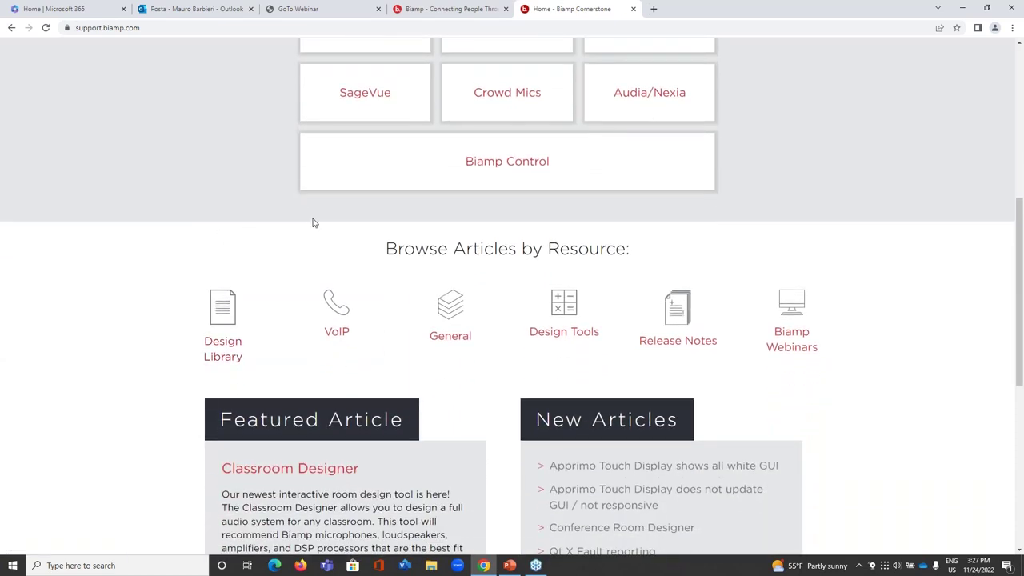
pyautogui.scroll(-1, 313, 223)
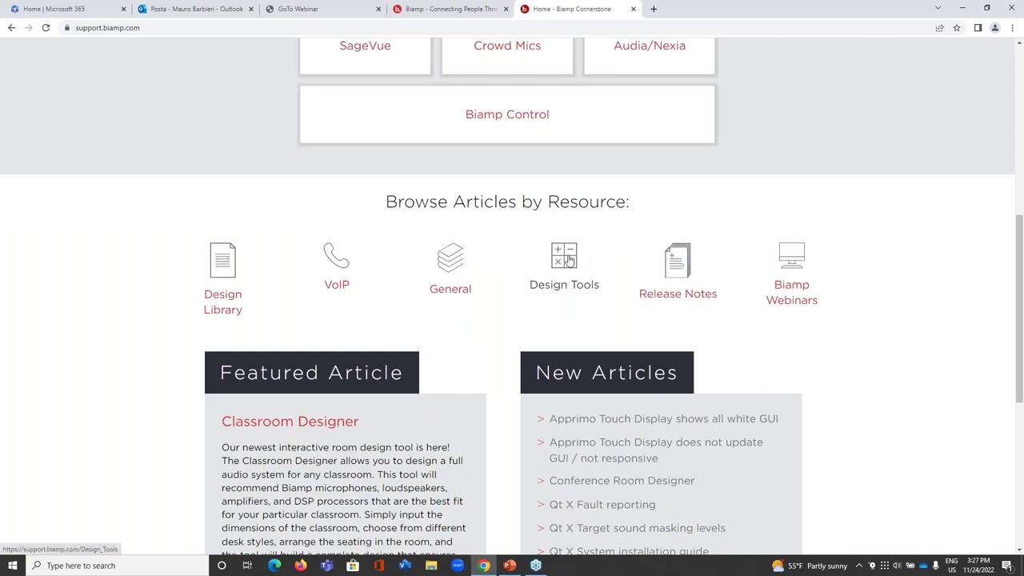
pyautogui.click(567, 260)
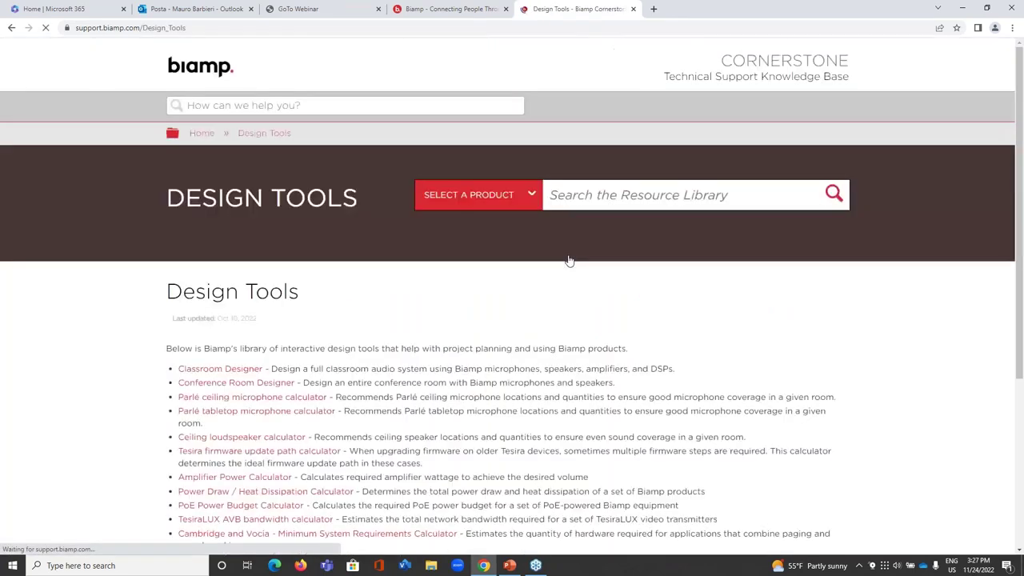
pyautogui.scroll(-3, 538, 297)
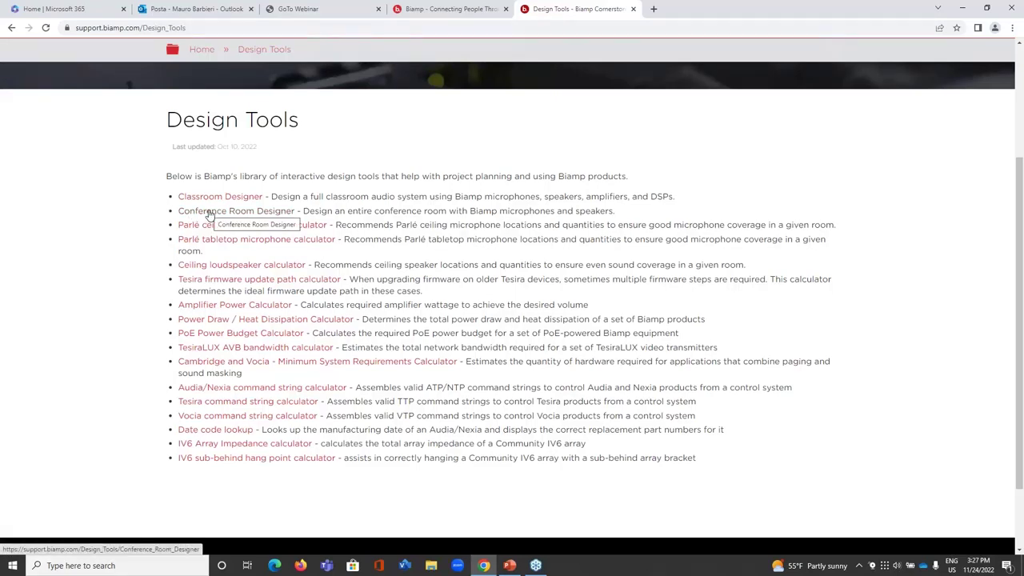
pyautogui.click(208, 213)
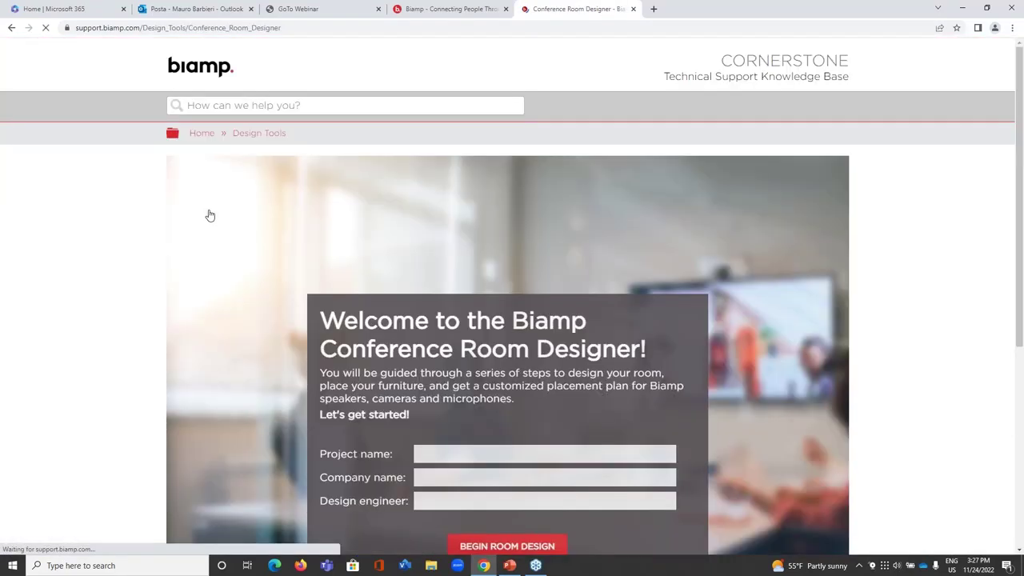
# Start project 'Meeting room' for company Biamp, with the design engineer's name, and begin room design.
pyautogui.scroll(-1, 249, 231)
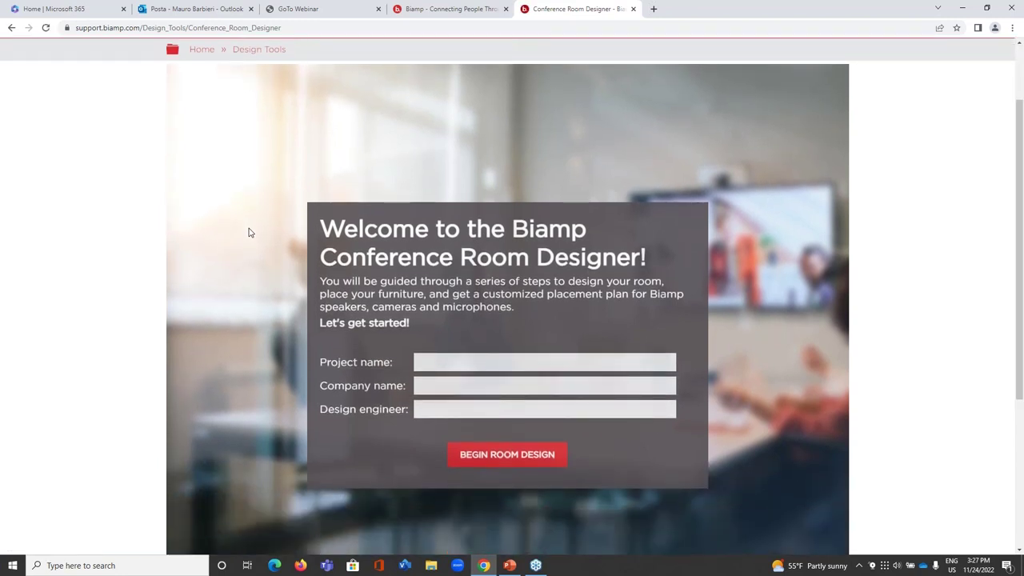
pyautogui.scroll(-1, 249, 231)
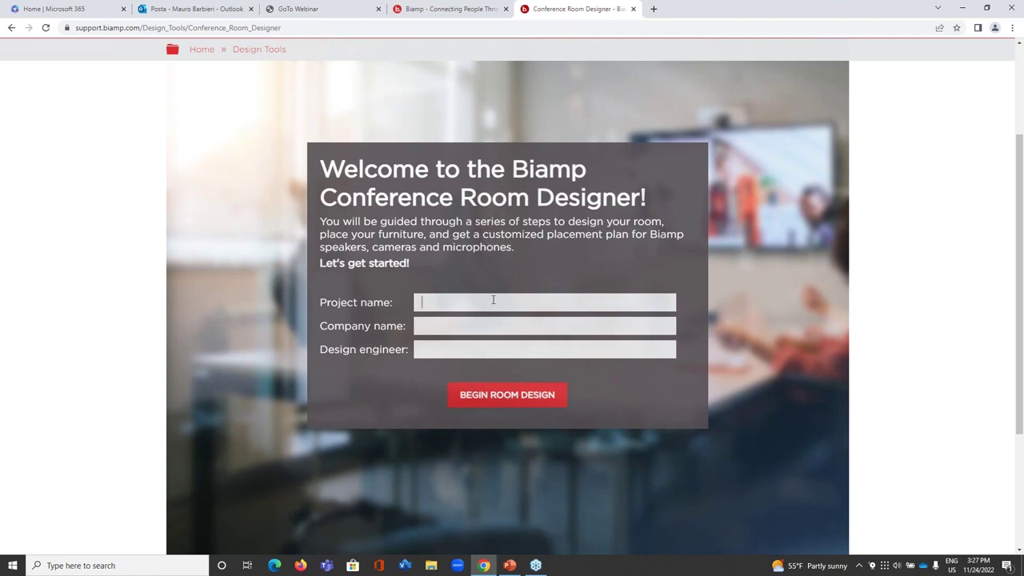
pyautogui.write('Meeting')
pyautogui.write(' room')
pyautogui.write('Biamp')
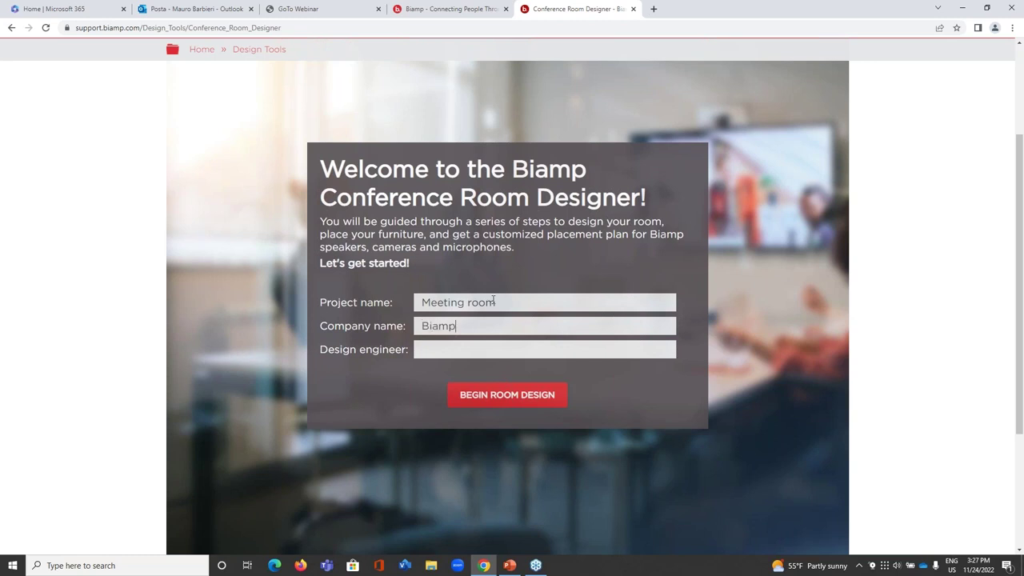
pyautogui.write('Giulio')
pyautogui.click(510, 394)
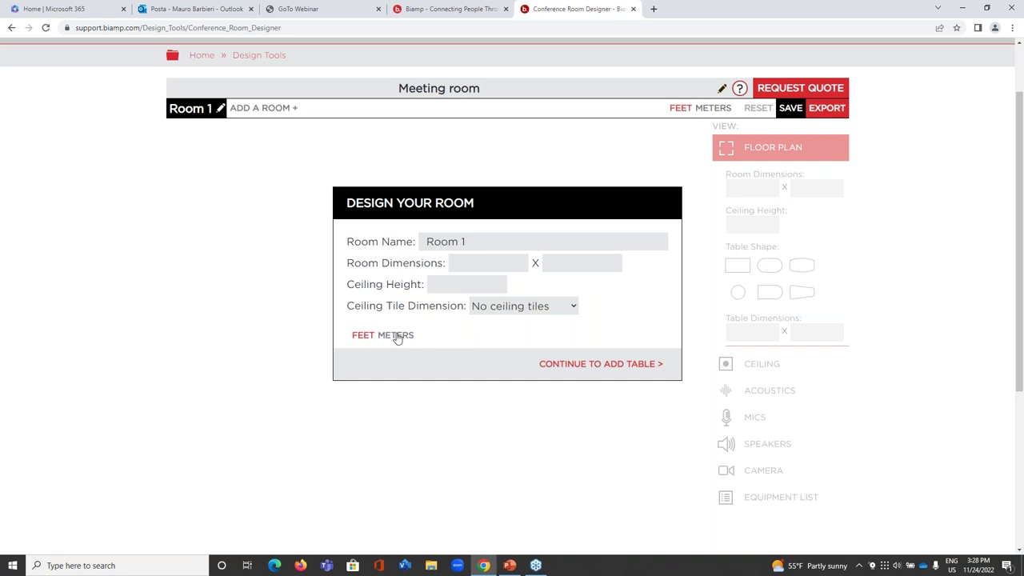
# Set Room 1 to 10 m × 5 m, 3 m ceiling, 600mm x 600mm ceiling tiles, and continue.
pyautogui.click(502, 262)
pyautogui.write('10')
pyautogui.press('Tab')
pyautogui.write('5')
pyautogui.press('Tab')
pyautogui.write('3')
pyautogui.click(546, 306)
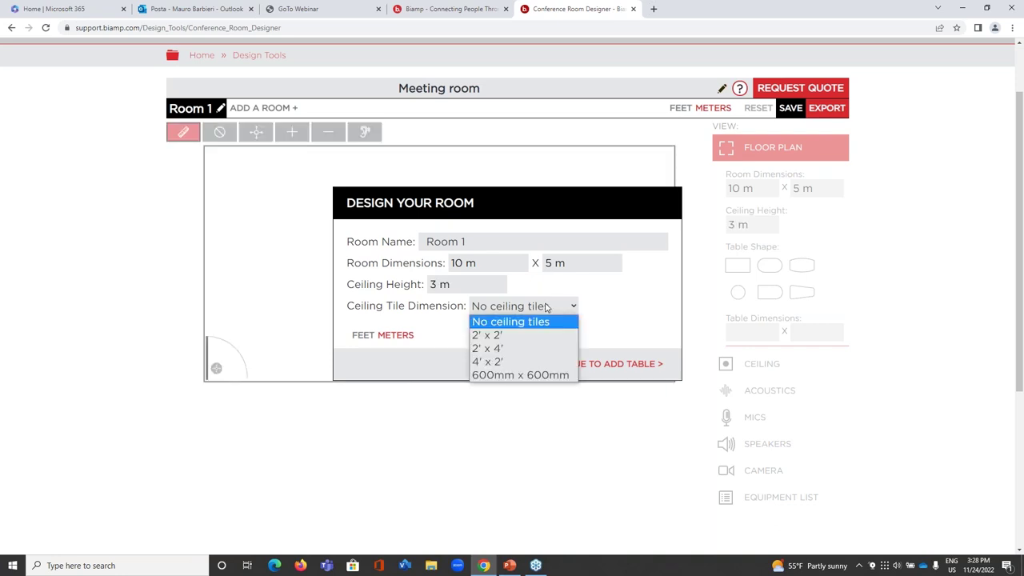
pyautogui.click(534, 376)
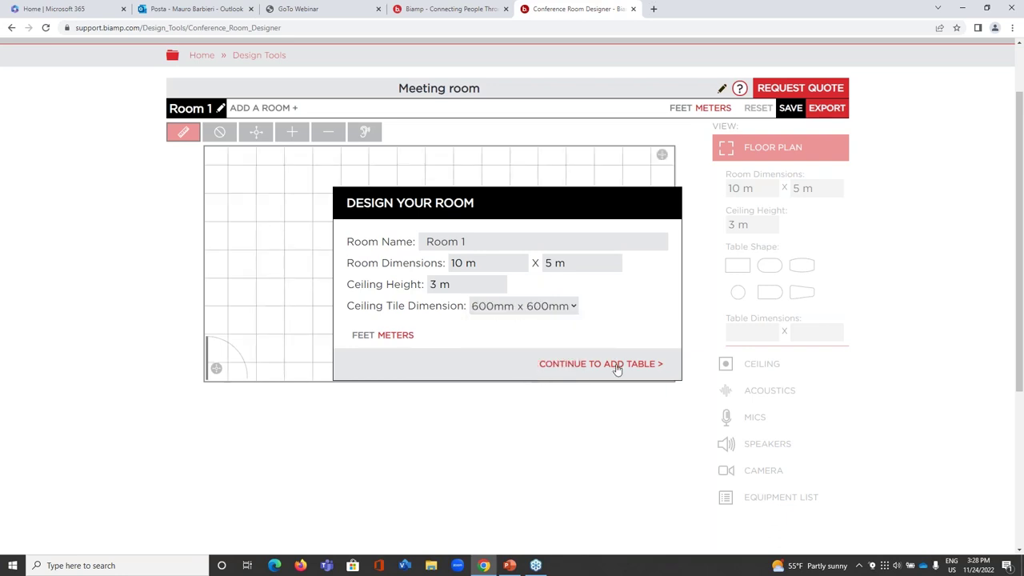
pyautogui.click(616, 366)
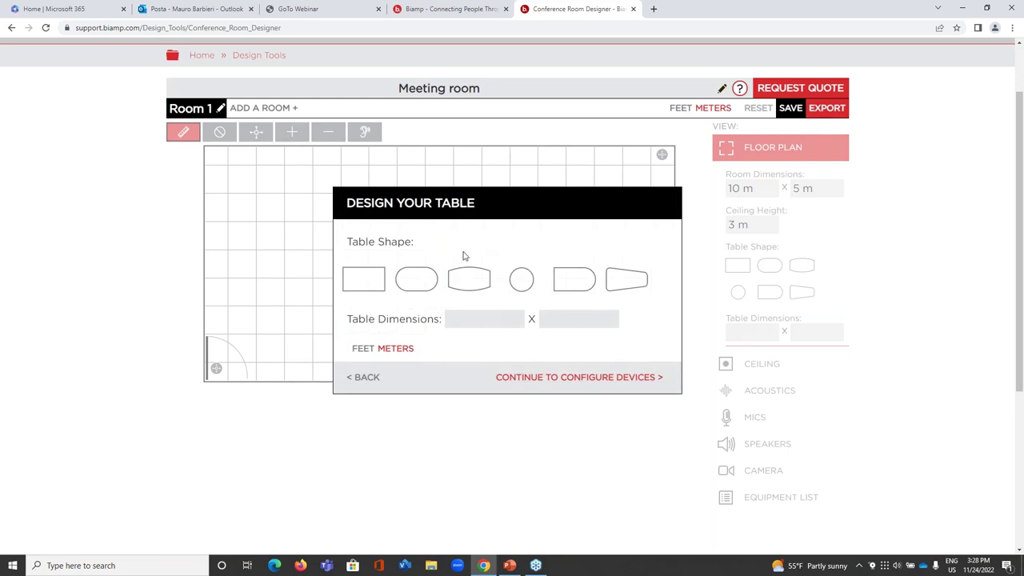
# Add a rectangular table 5 m long and 1.2 m wide, then continue to device configuration.
pyautogui.click(378, 280)
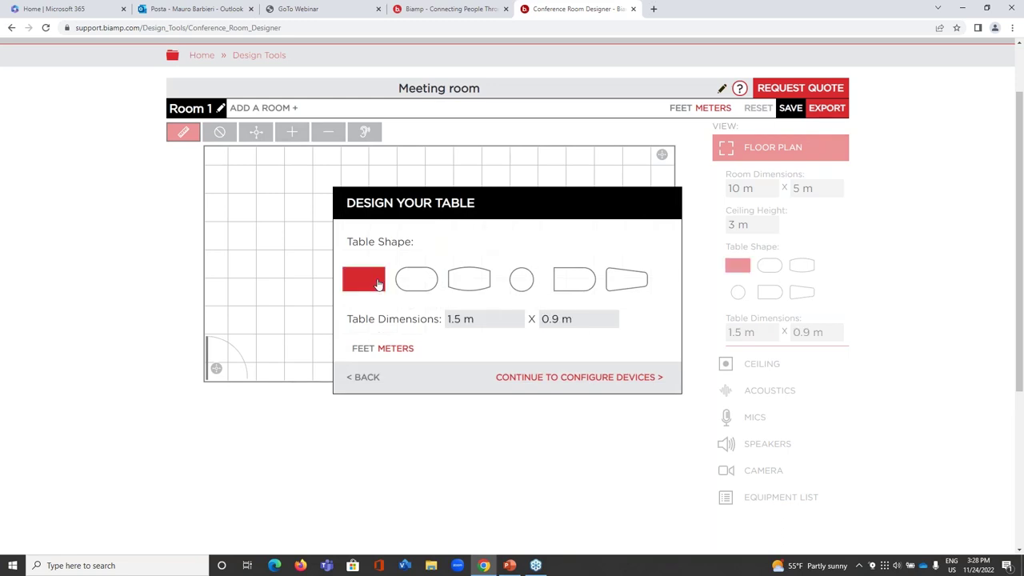
pyautogui.moveTo(462, 319); pyautogui.dragTo(413, 313)
pyautogui.write('5')
pyautogui.moveTo(555, 318); pyautogui.dragTo(520, 320)
pyautogui.write('1.2')
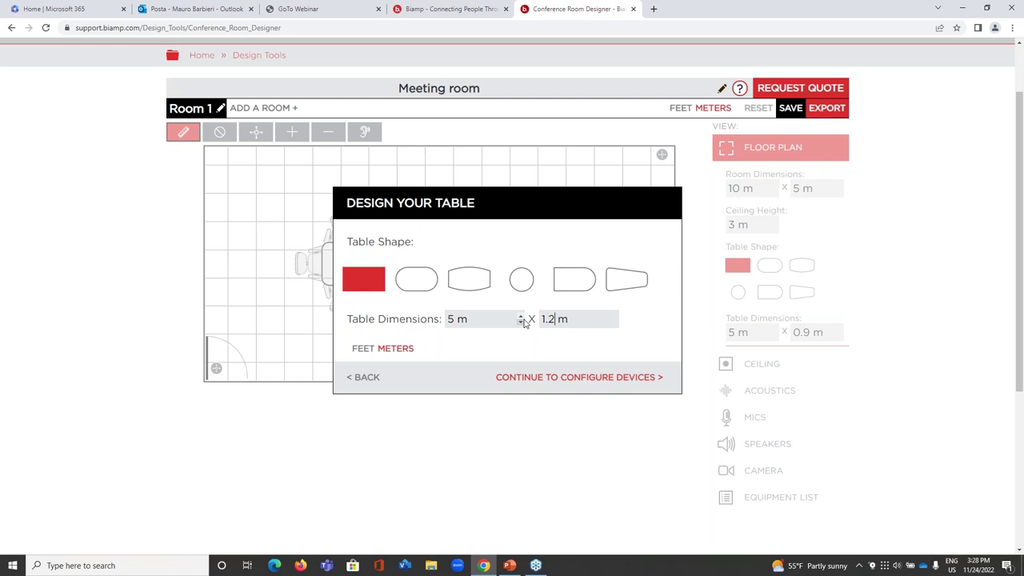
pyautogui.click(567, 378)
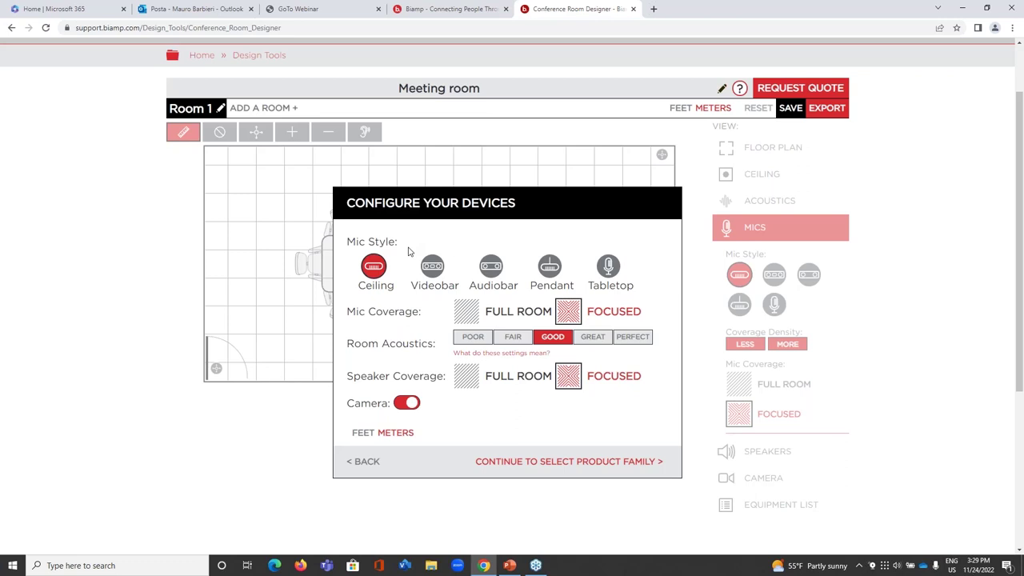
pyautogui.scroll(-1, 410, 253)
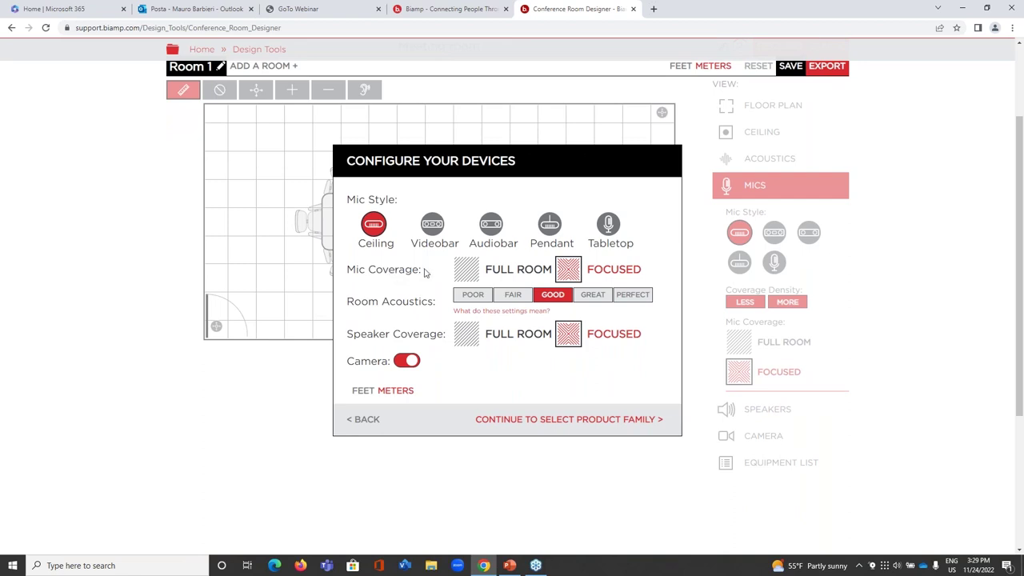
pyautogui.click(465, 270)
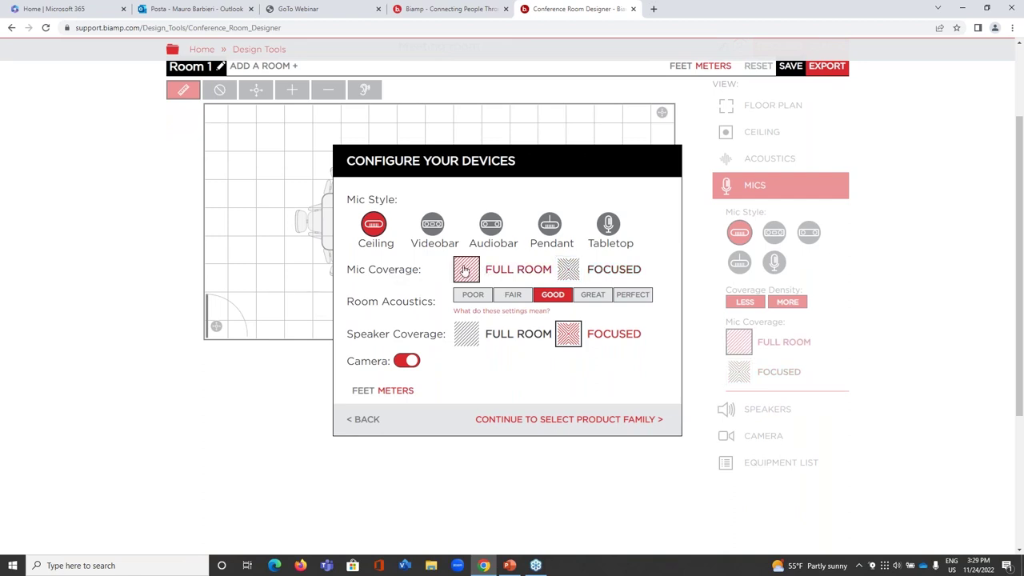
pyautogui.click(572, 268)
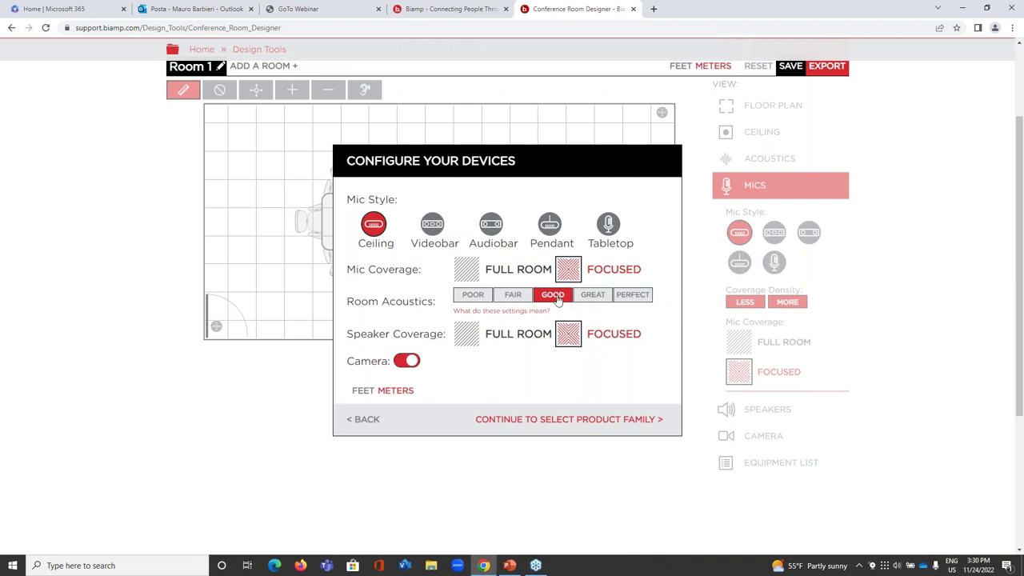
# Read the Recommended room values table for noise floor and reverb time, then return to the designer.
pyautogui.click(499, 312)
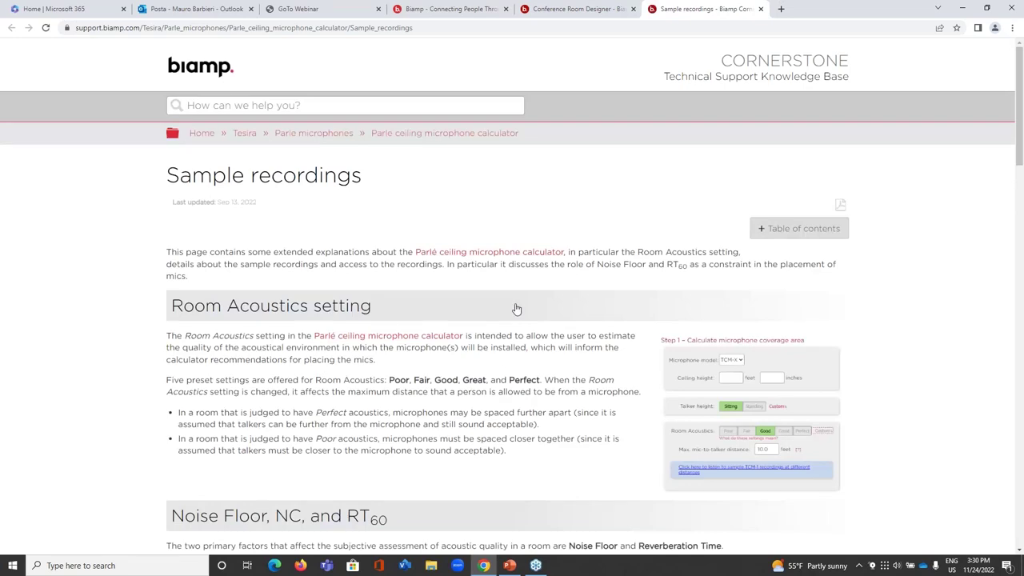
pyautogui.scroll(-2, 516, 309)
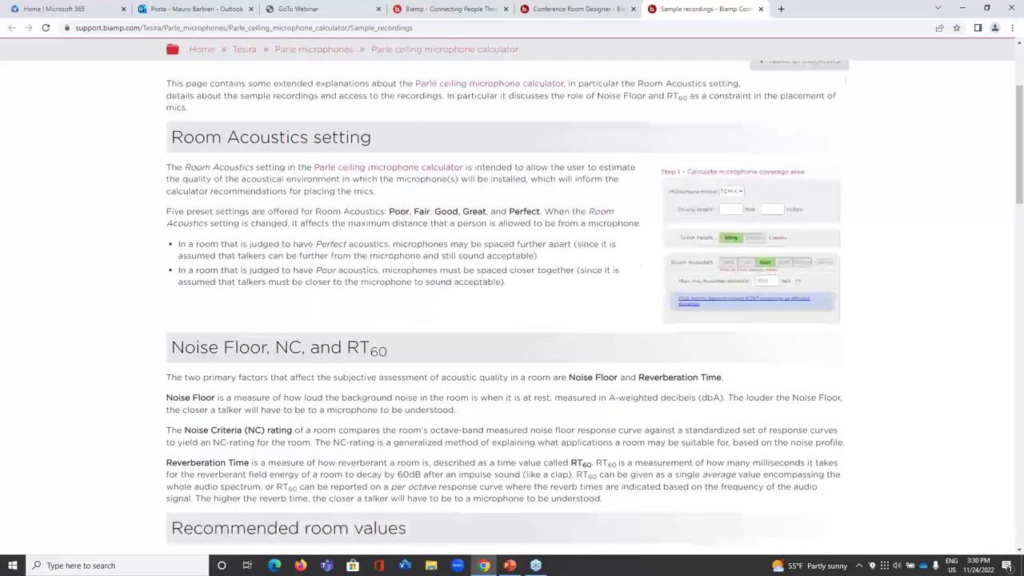
pyautogui.scroll(-4, 512, 308)
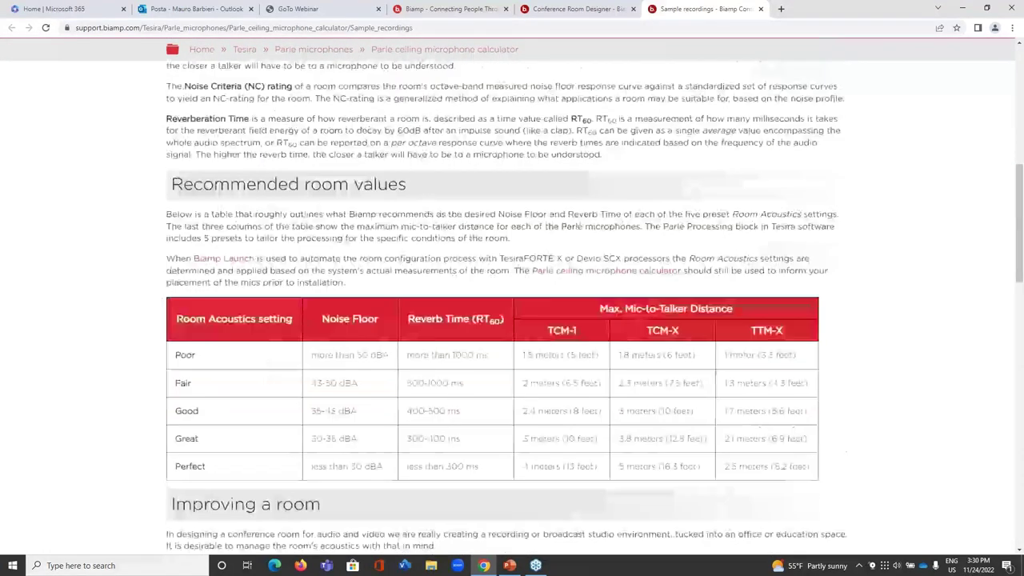
pyautogui.scroll(-2, 354, 263)
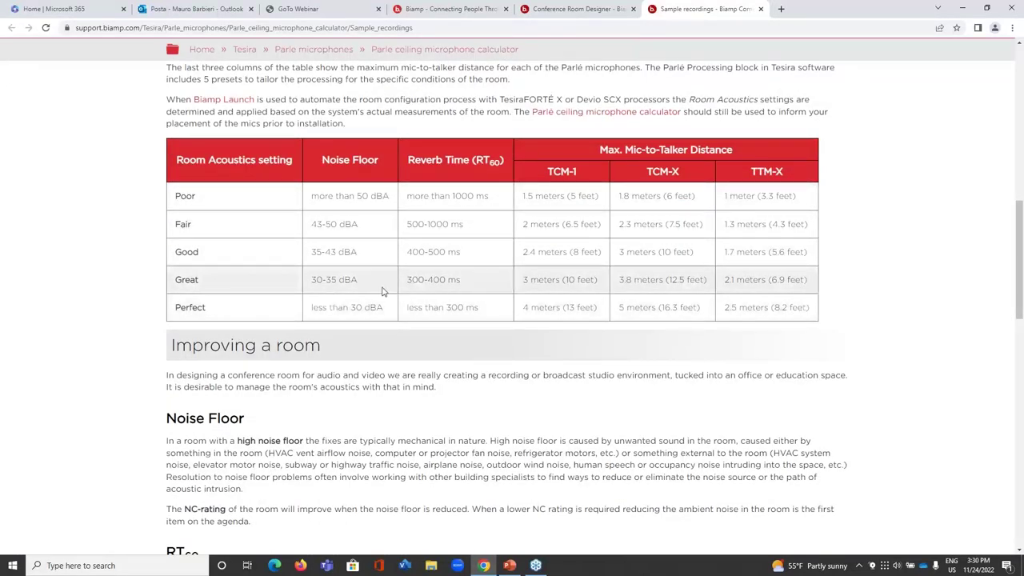
pyautogui.scroll(3, 483, 242)
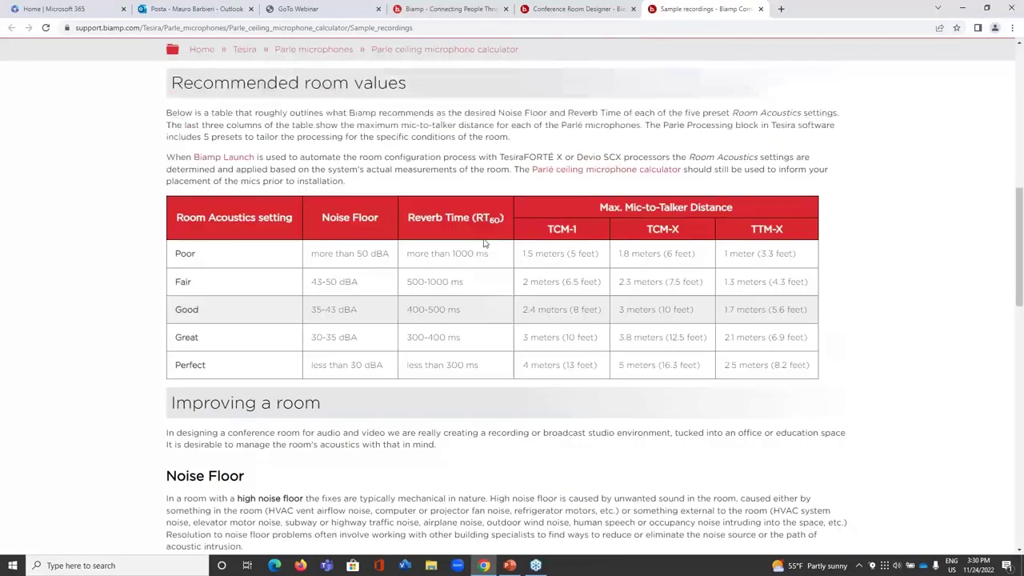
pyautogui.scroll(1, 483, 243)
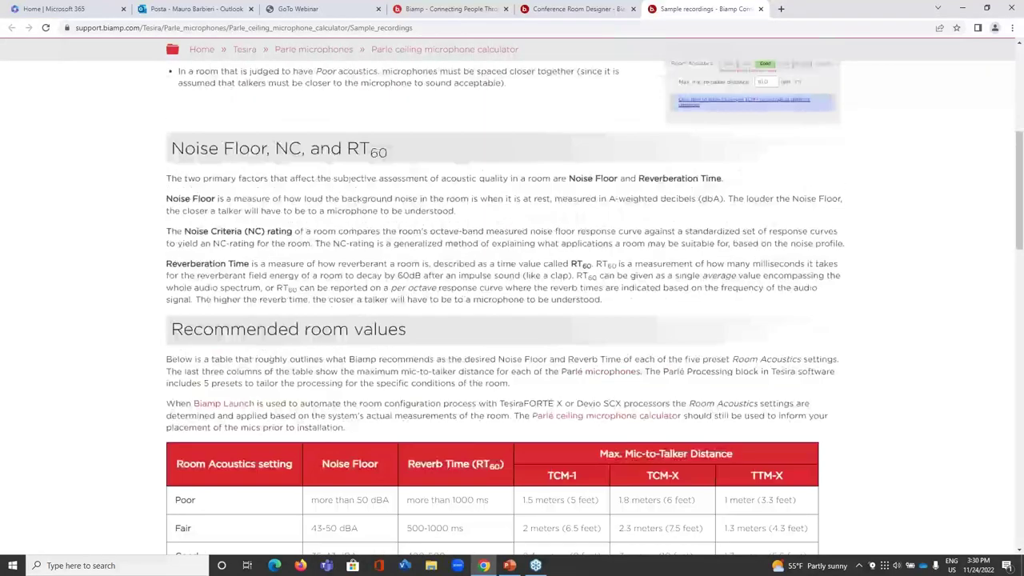
pyautogui.scroll(-5, 483, 242)
pyautogui.scroll(1, 483, 243)
pyautogui.scroll(4, 512, 308)
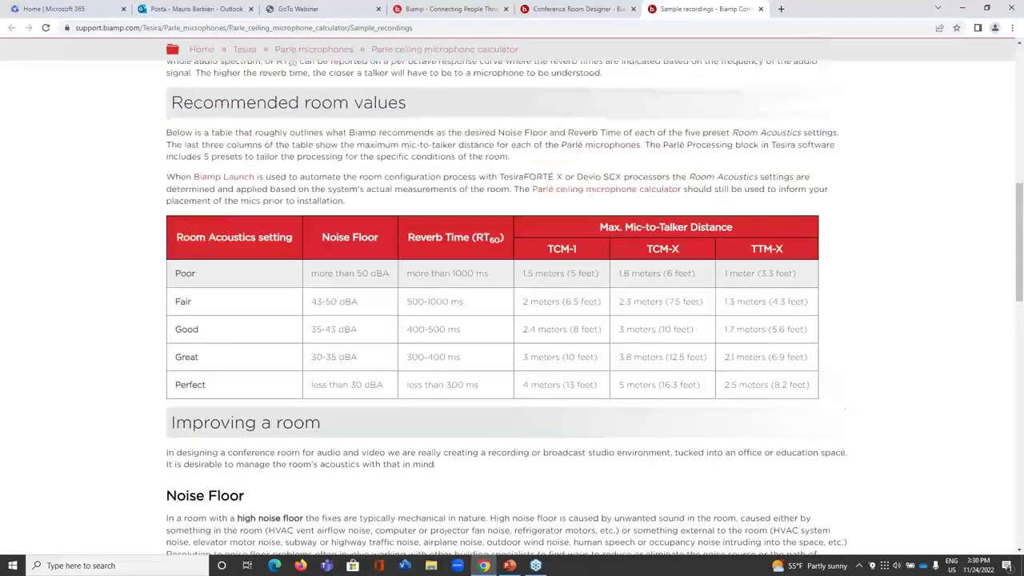
pyautogui.scroll(4, 511, 308)
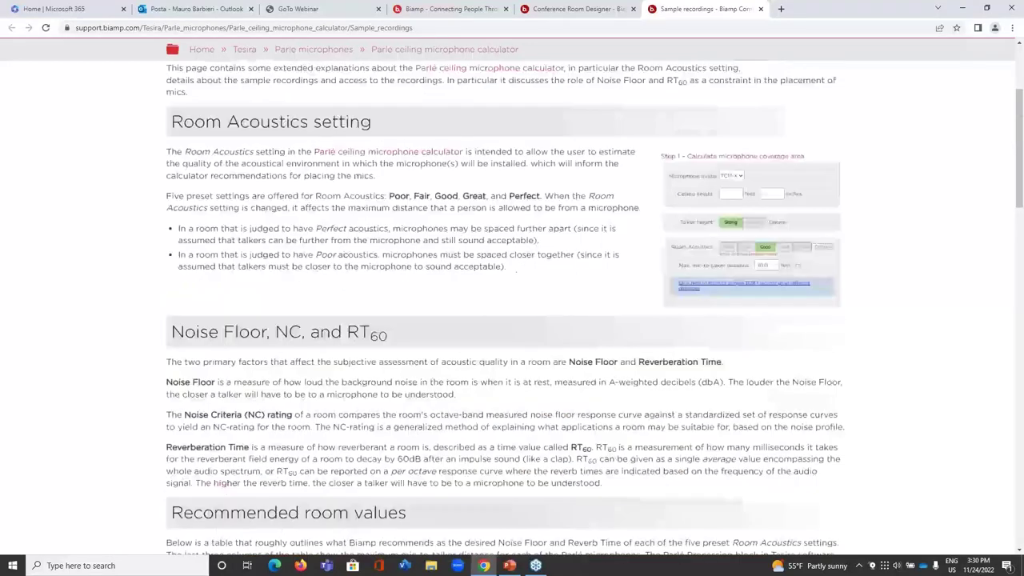
pyautogui.click(559, 8)
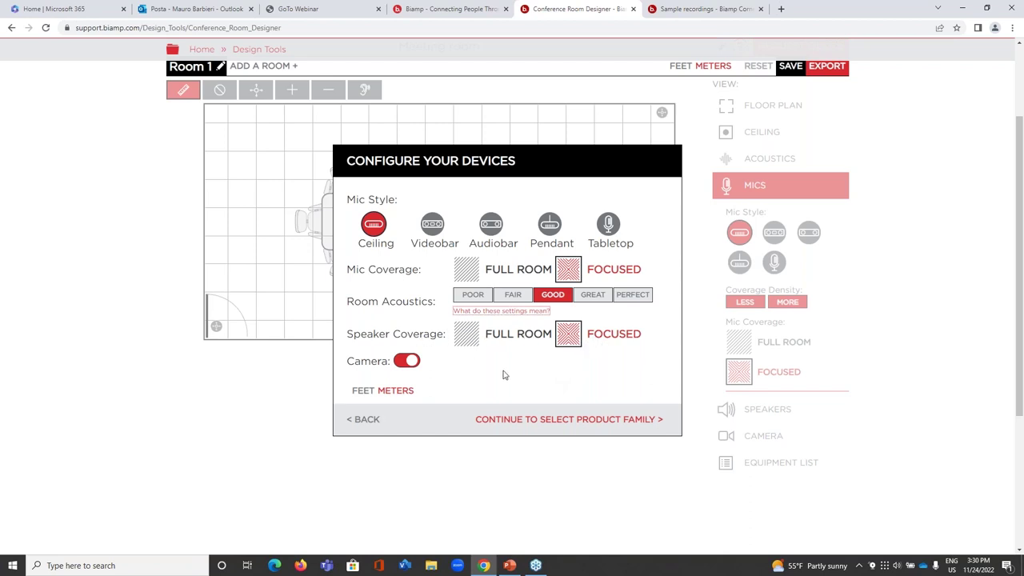
# Switch the Camera off and continue to product family selection.
pyautogui.click(402, 363)
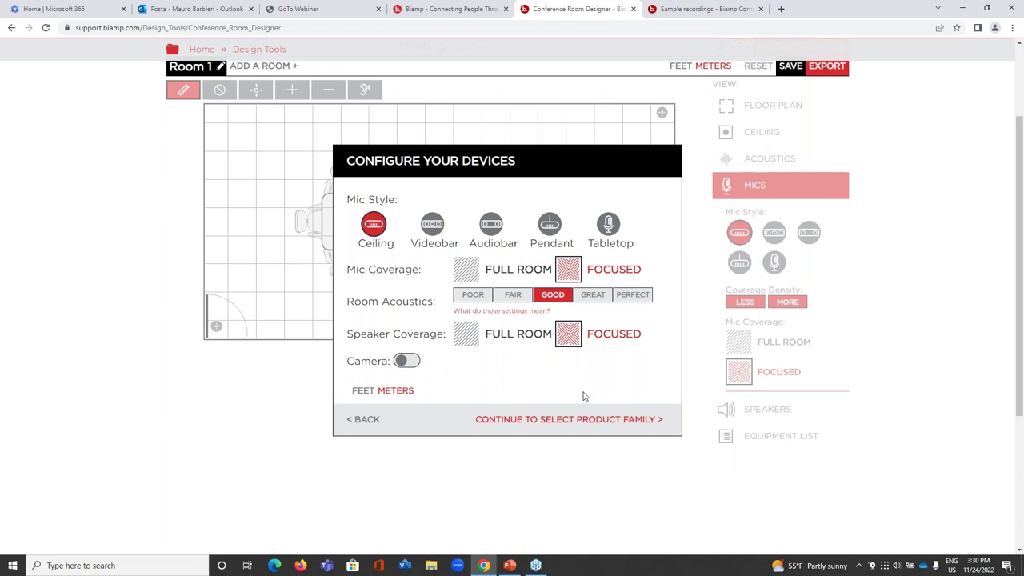
pyautogui.click(605, 424)
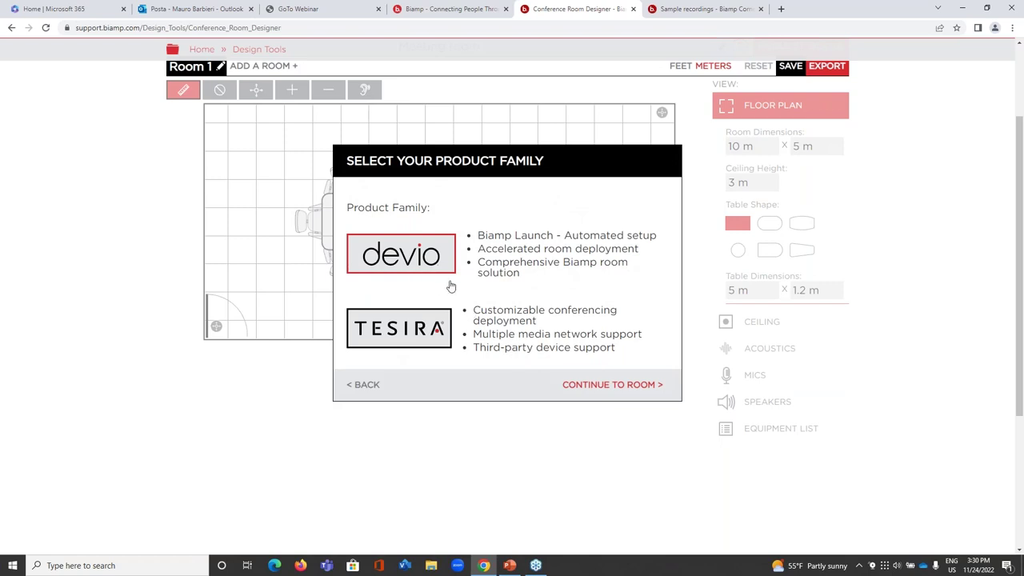
# Select the Tesira product family and continue to the room view.
pyautogui.click(429, 328)
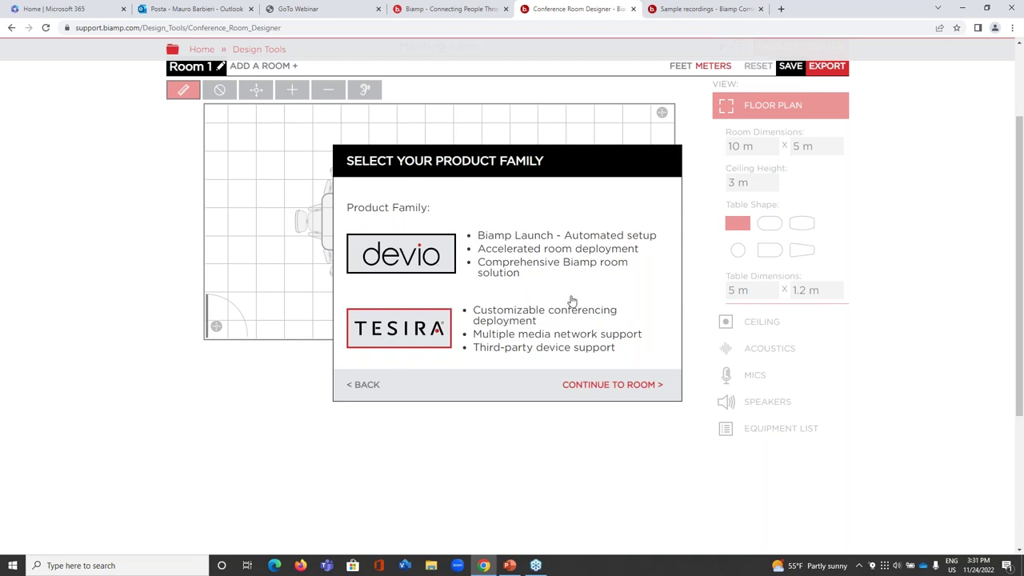
pyautogui.click(634, 388)
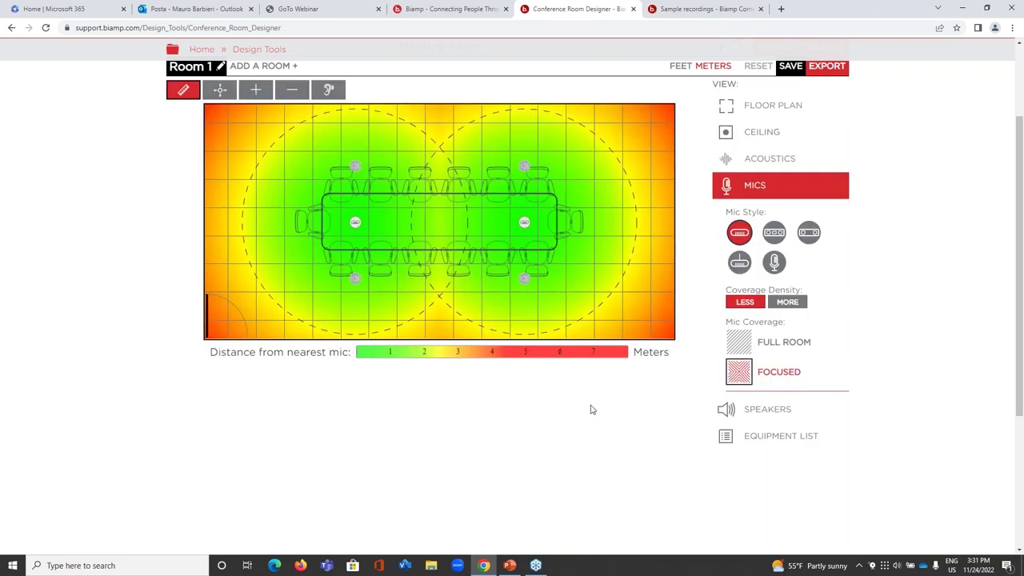
pyautogui.scroll(2, 590, 411)
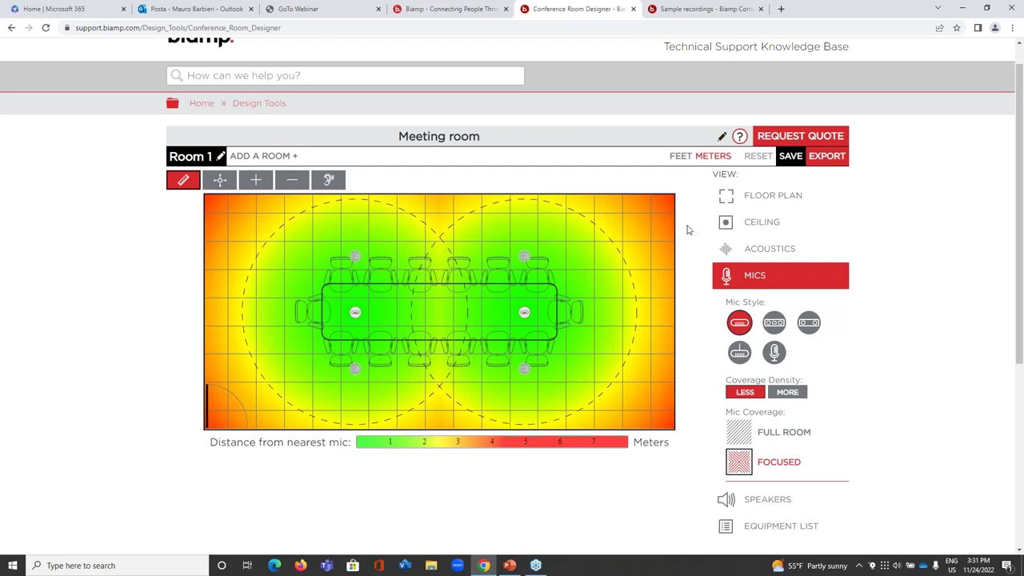
# Drag the table toward the right wall in Floor Plan and measure the roughly 0.8 m end gap.
pyautogui.click(744, 199)
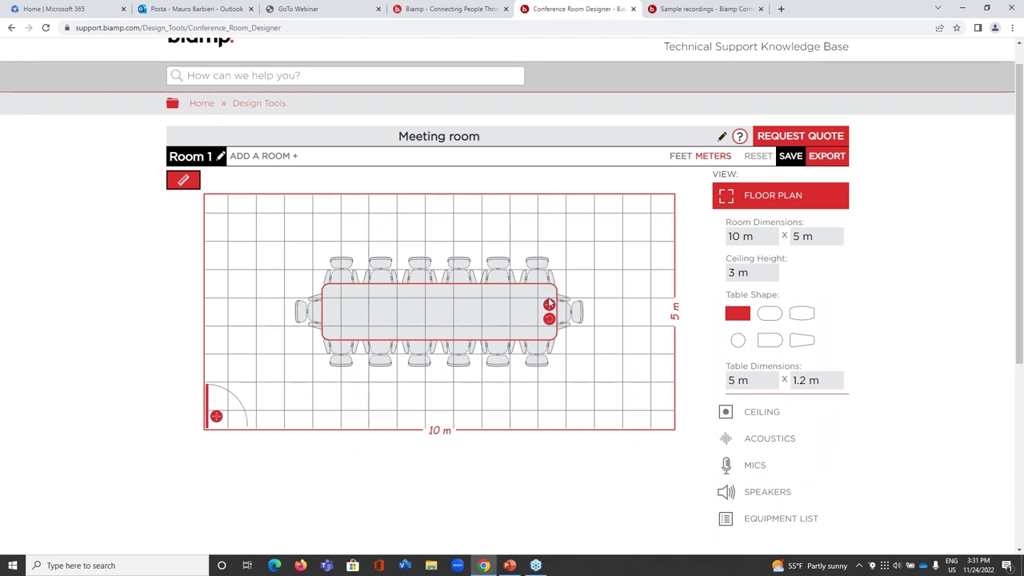
pyautogui.moveTo(549, 305); pyautogui.dragTo(600, 267)
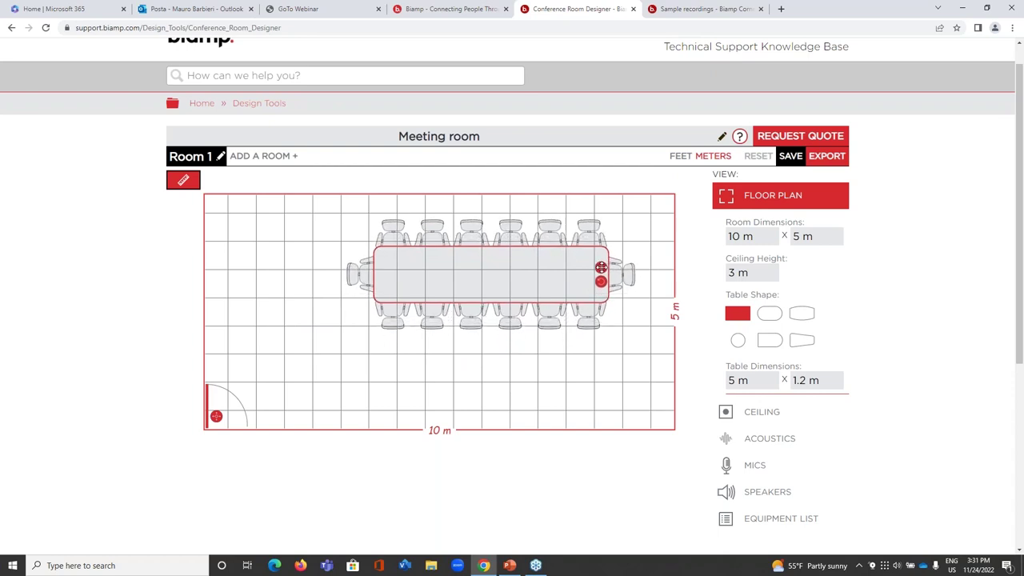
pyautogui.click(183, 181)
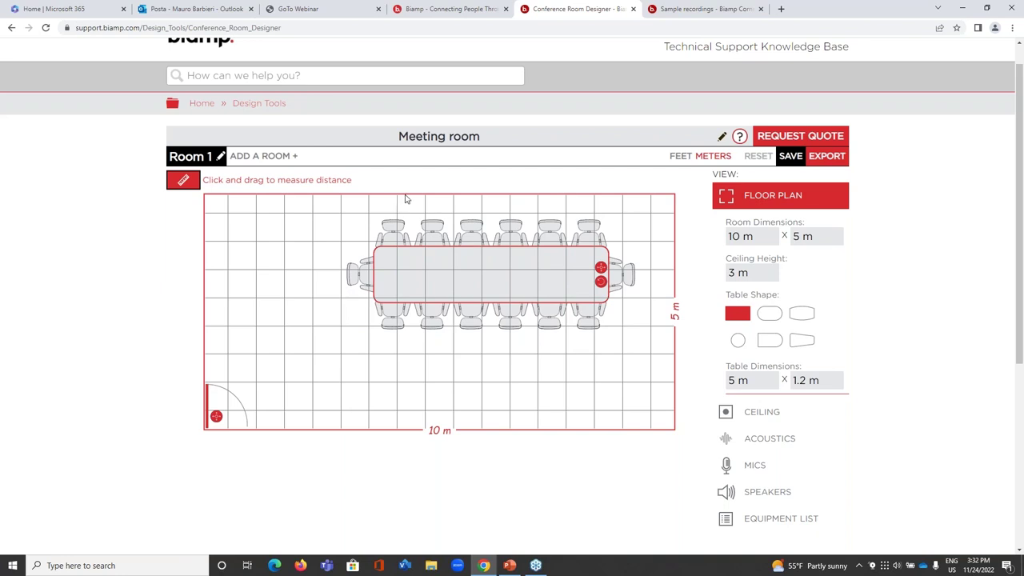
pyautogui.moveTo(408, 204); pyautogui.dragTo(410, 248)
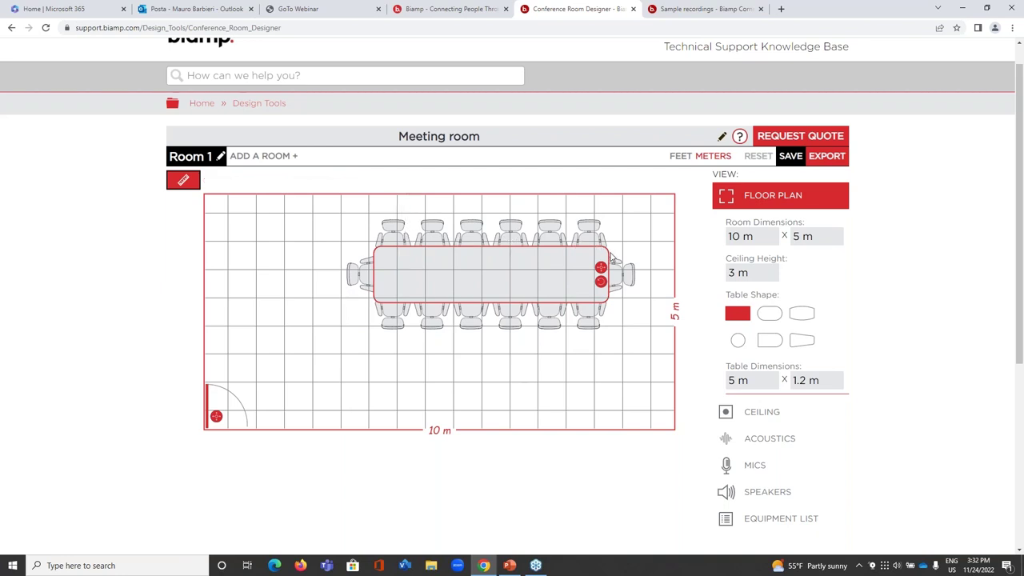
pyautogui.moveTo(604, 250)
pyautogui.mouseDown()
pyautogui.moveTo(670, 238)
pyautogui.moveTo(676, 255)
pyautogui.mouseUp()
# Realign the ceiling tile grid and block eight tiles beside and below both table ends.
pyautogui.click(754, 413)
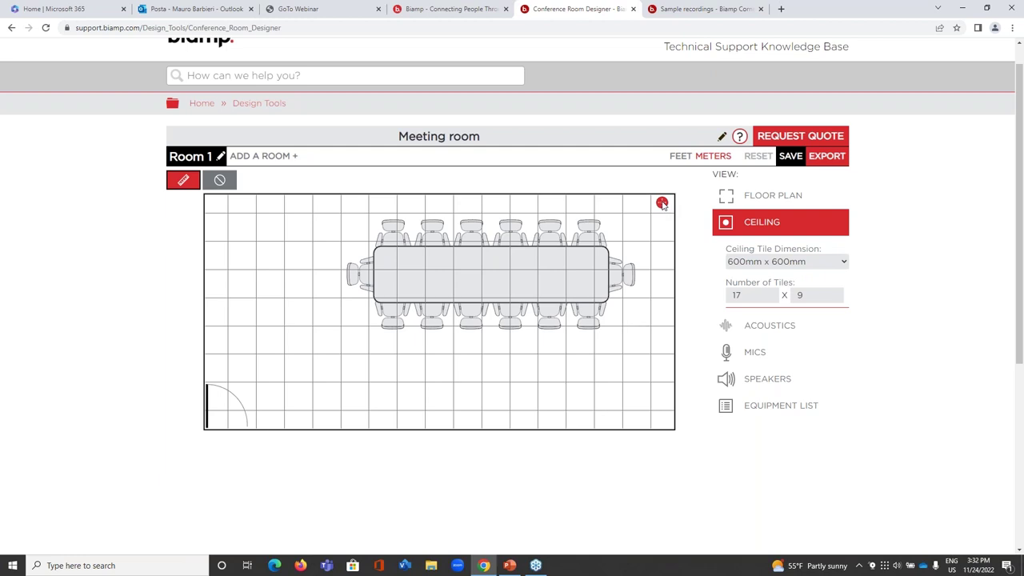
pyautogui.moveTo(663, 206)
pyautogui.mouseDown()
pyautogui.moveTo(659, 243)
pyautogui.moveTo(631, 238)
pyautogui.moveTo(661, 203)
pyautogui.mouseUp()
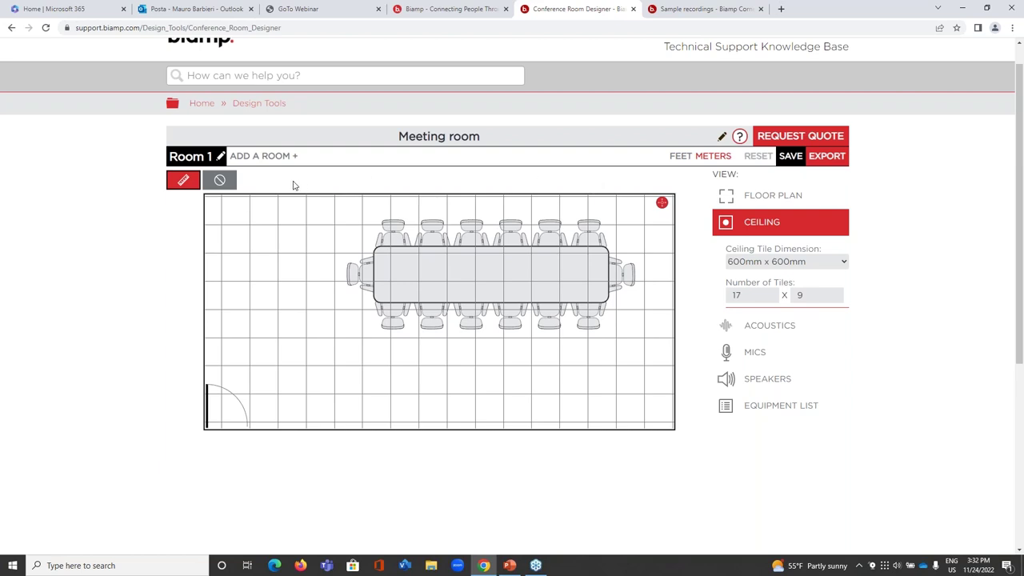
pyautogui.click(220, 181)
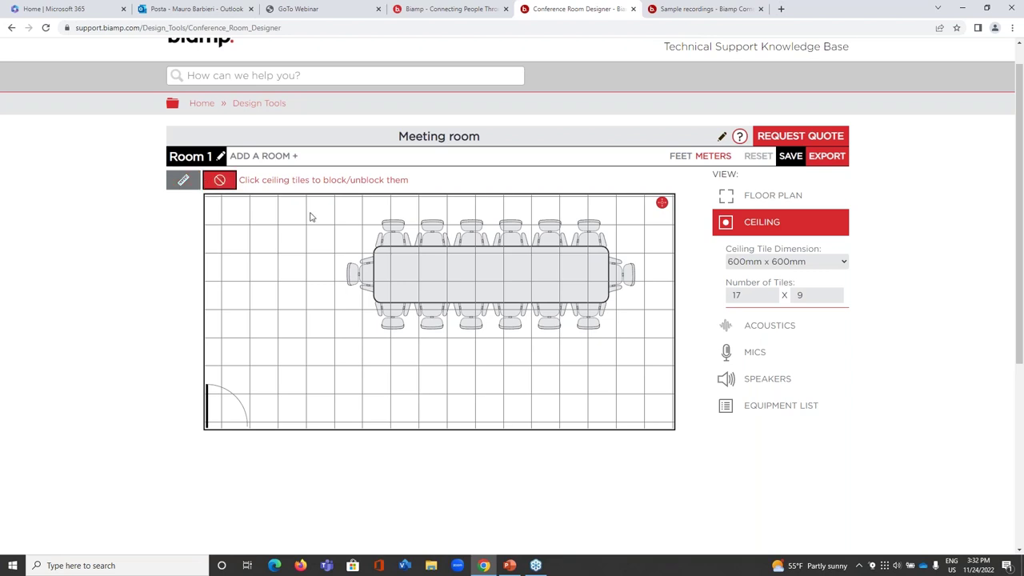
pyautogui.click(344, 236)
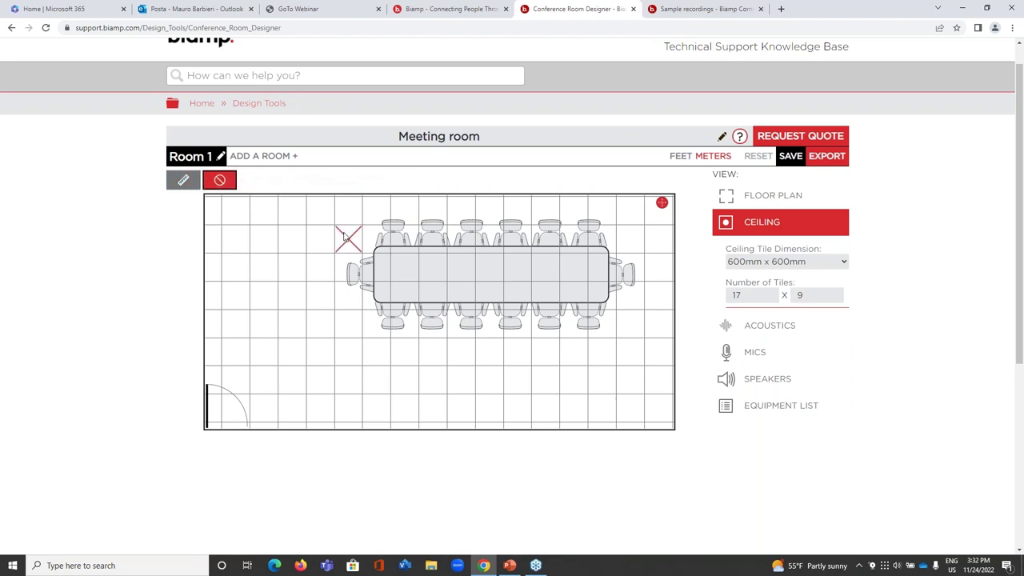
pyautogui.click(351, 299)
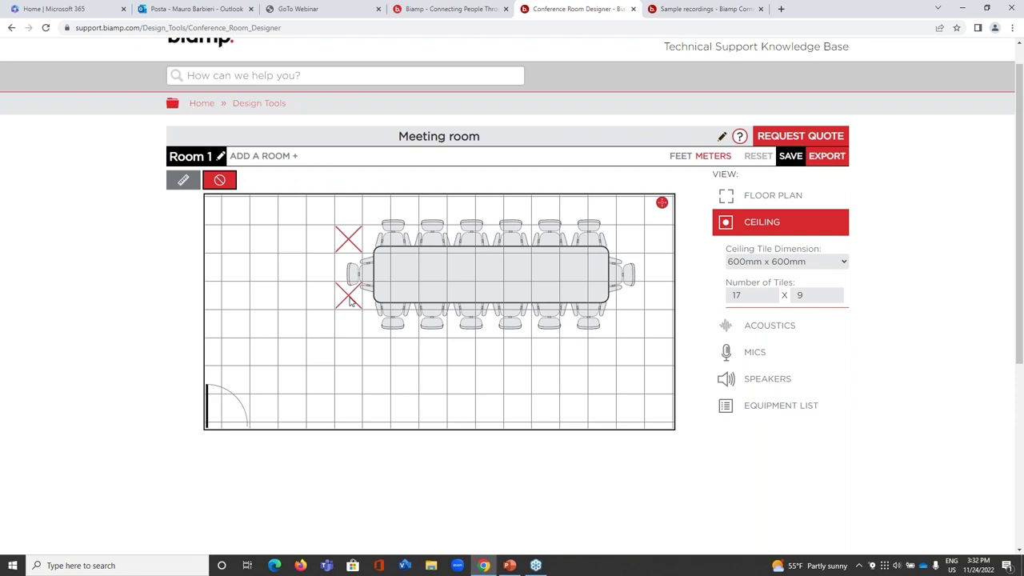
pyautogui.click(354, 357)
pyautogui.click(431, 356)
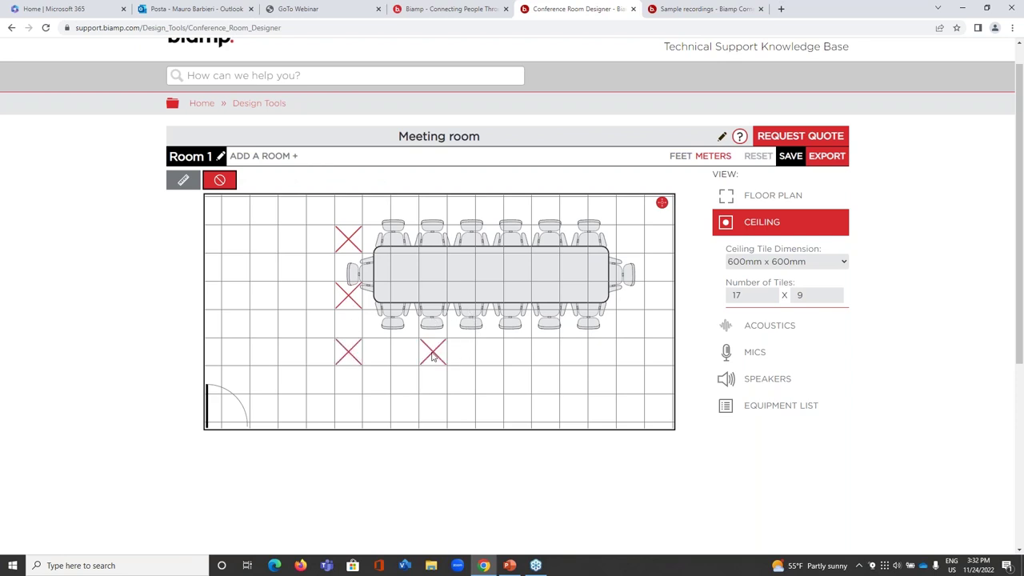
pyautogui.click(487, 357)
pyautogui.click(604, 248)
pyautogui.click(608, 298)
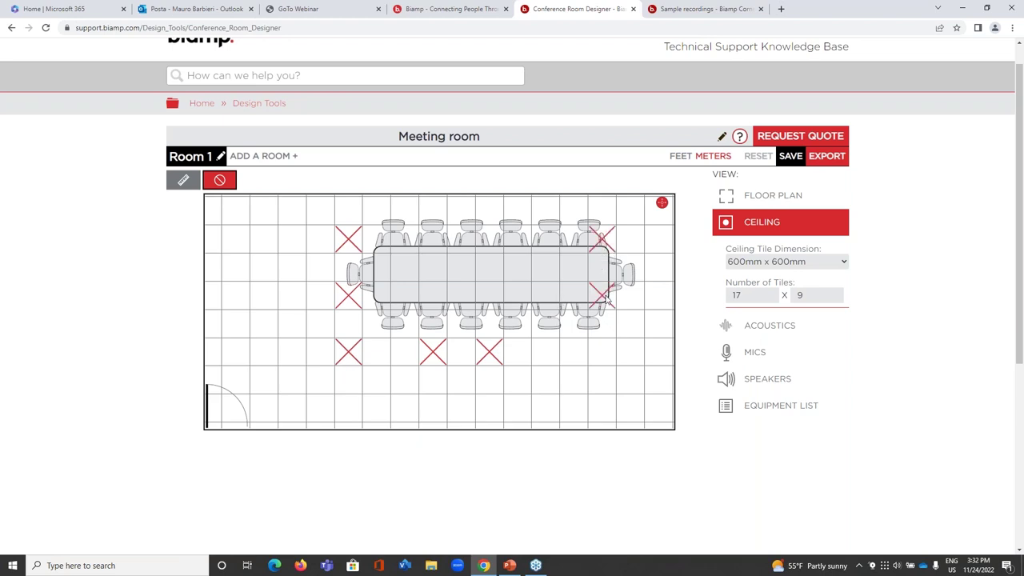
pyautogui.click(606, 354)
# Check that Room Acoustics is rated Good, then show the mic coverage heatmap.
pyautogui.click(749, 331)
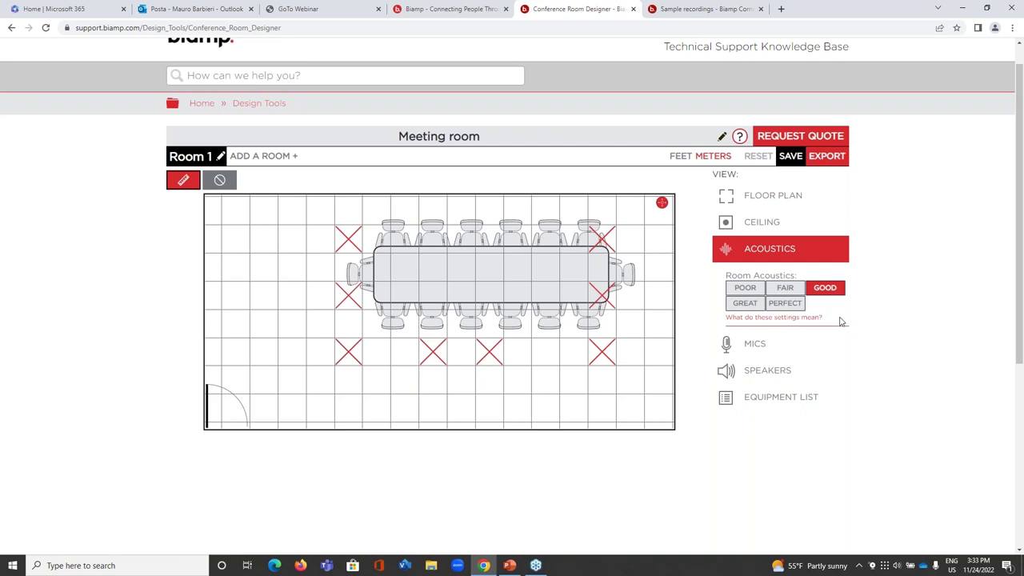
pyautogui.click(756, 344)
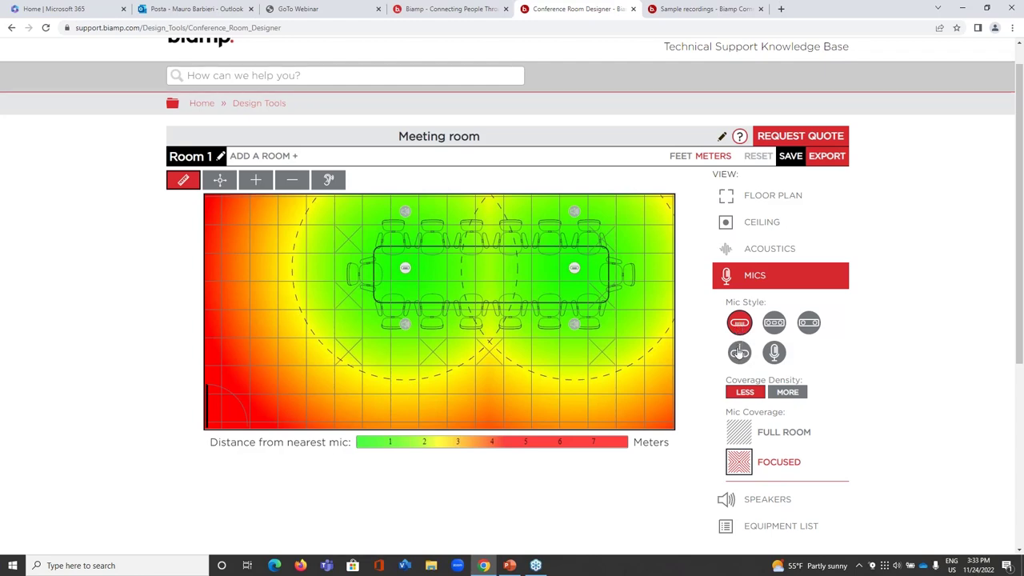
pyautogui.click(739, 351)
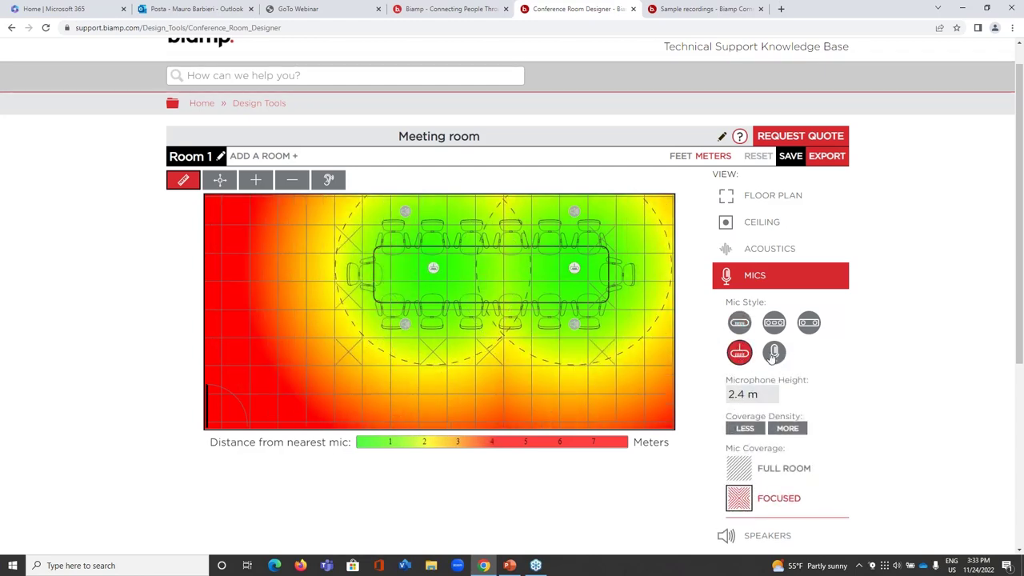
pyautogui.click(773, 354)
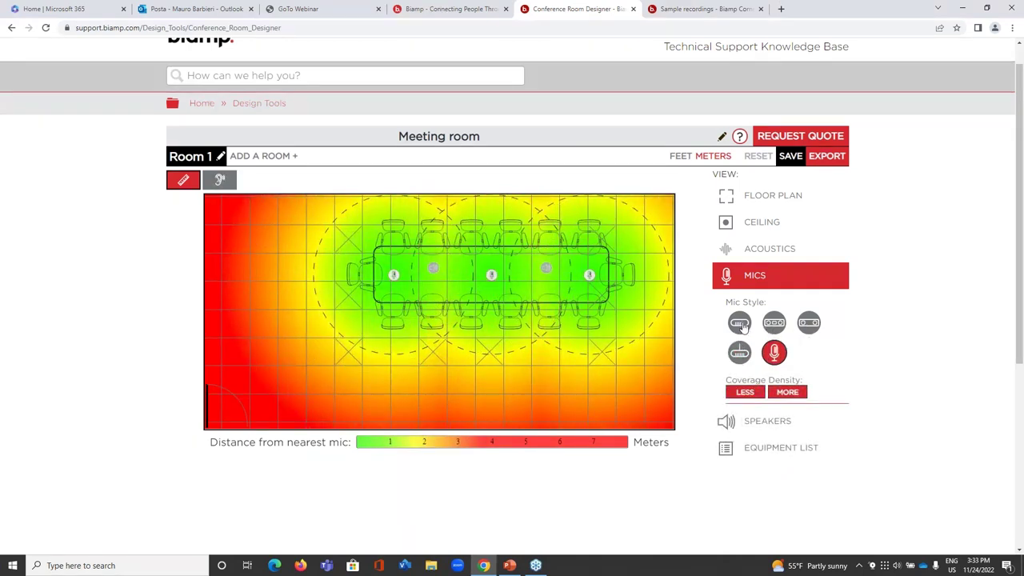
pyautogui.click(740, 323)
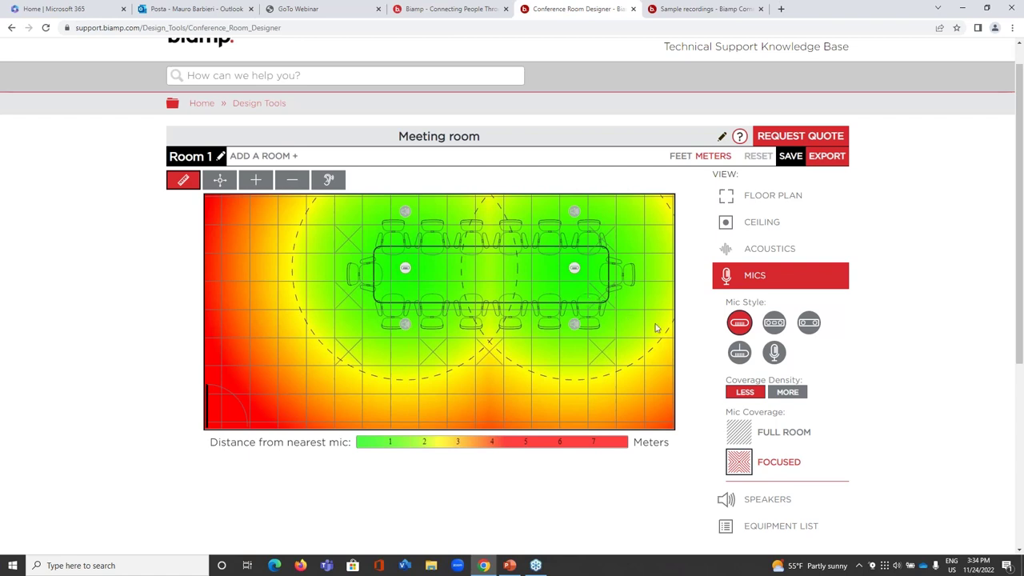
pyautogui.click(740, 433)
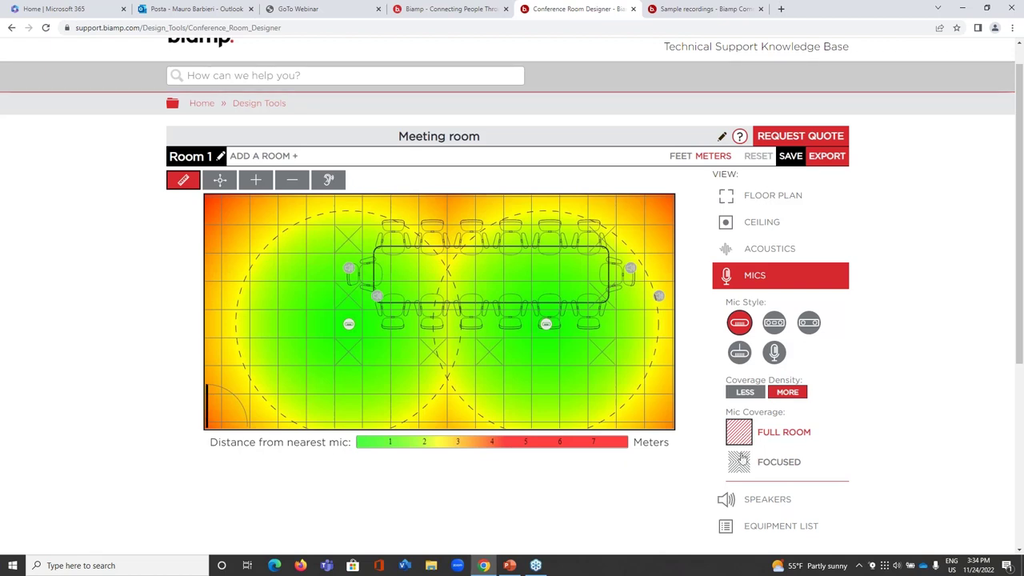
pyautogui.click(739, 462)
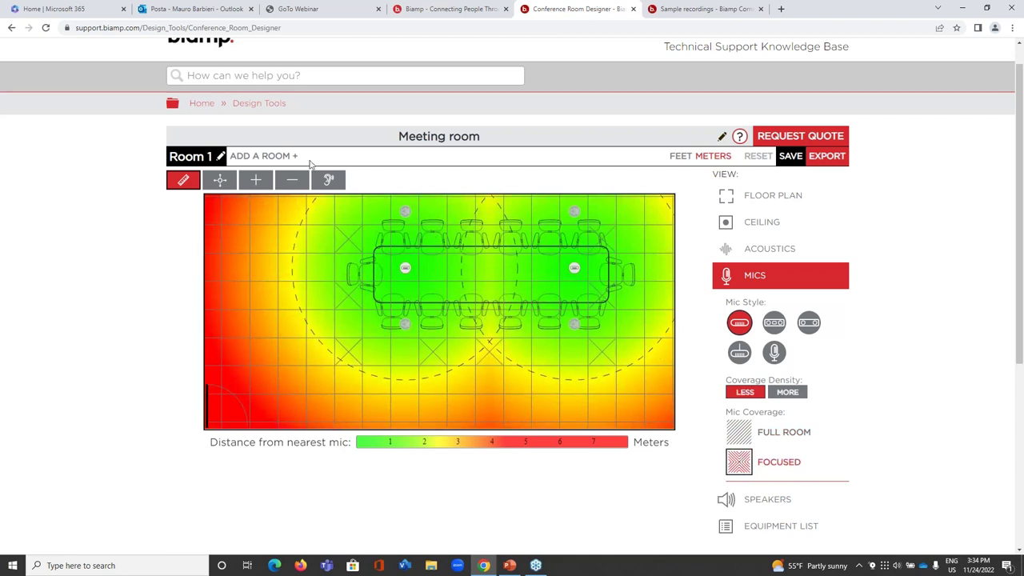
# Nudge the left table microphone slightly to the right using the reposition tool.
pyautogui.click(220, 181)
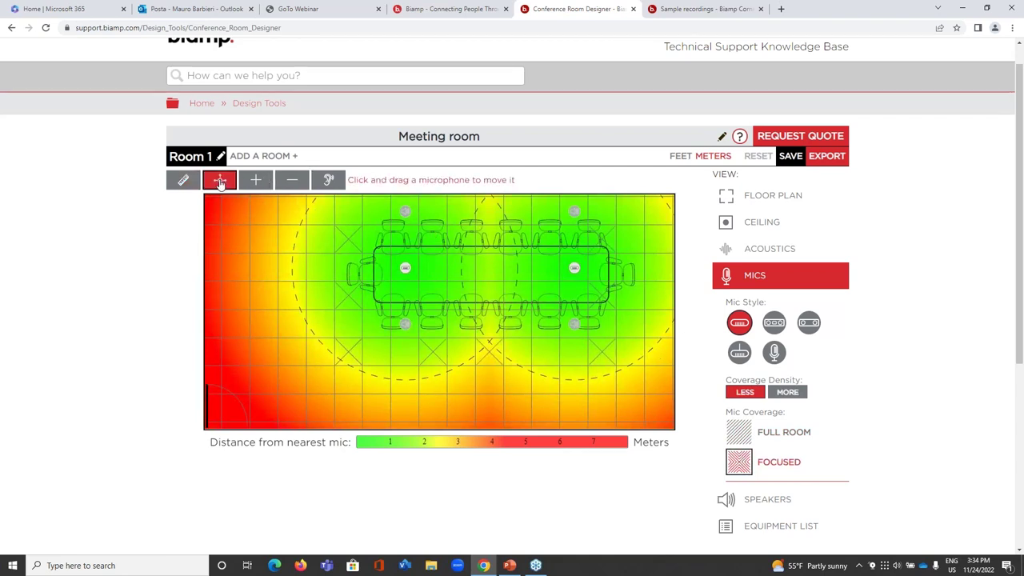
pyautogui.click(405, 268)
pyautogui.moveTo(405, 268)
pyautogui.mouseDown()
pyautogui.moveTo(434, 268)
pyautogui.moveTo(403, 268)
pyautogui.mouseUp()
pyautogui.click(432, 268)
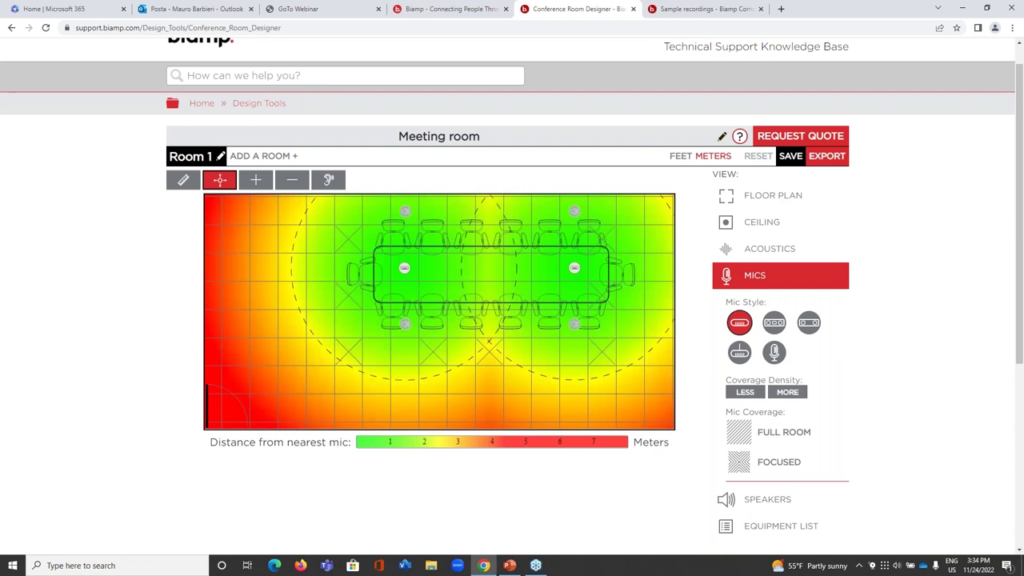
# Add a trial microphone at the table centre, then delete it again.
pyautogui.click(255, 181)
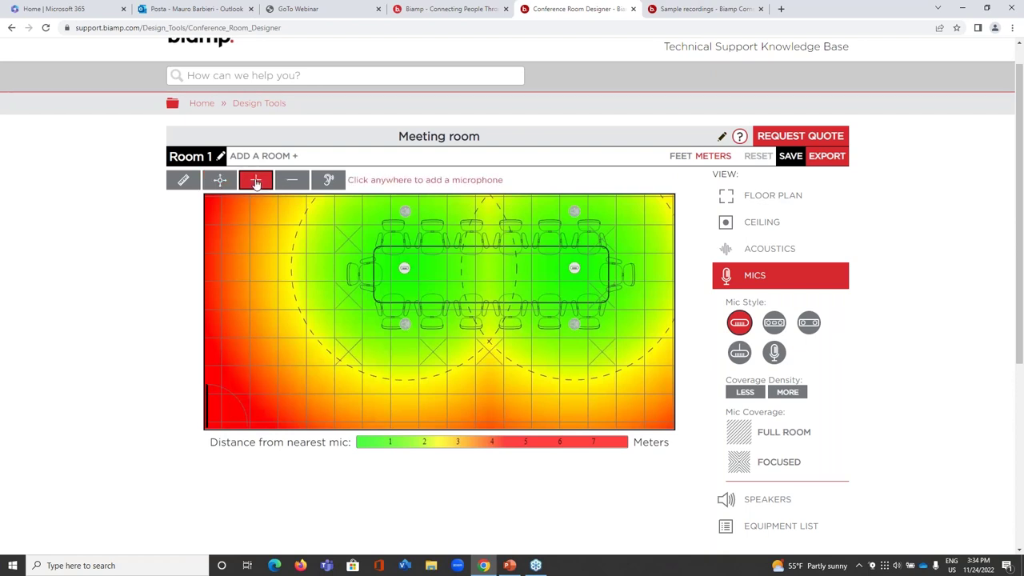
pyautogui.click(490, 268)
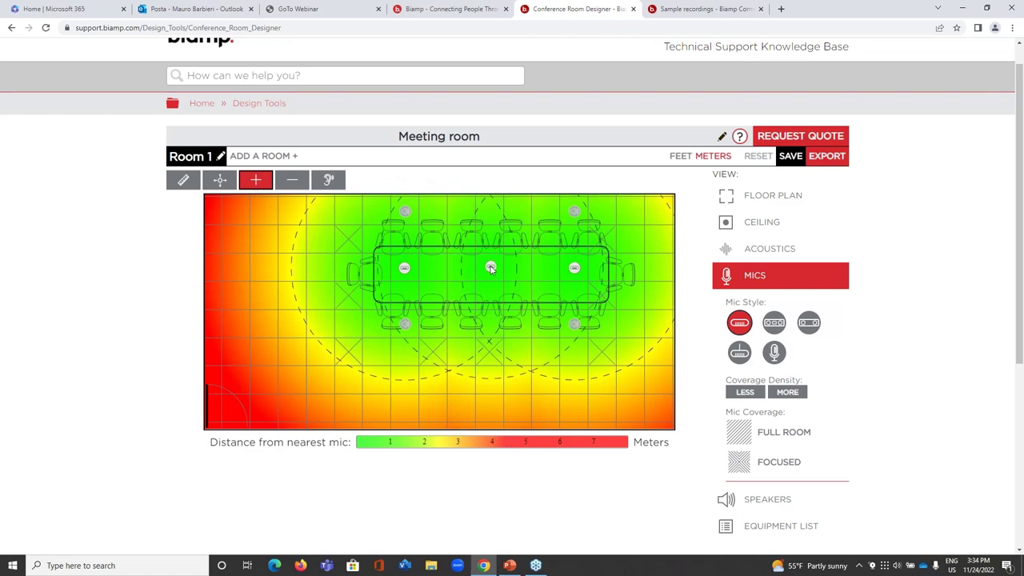
pyautogui.click(293, 181)
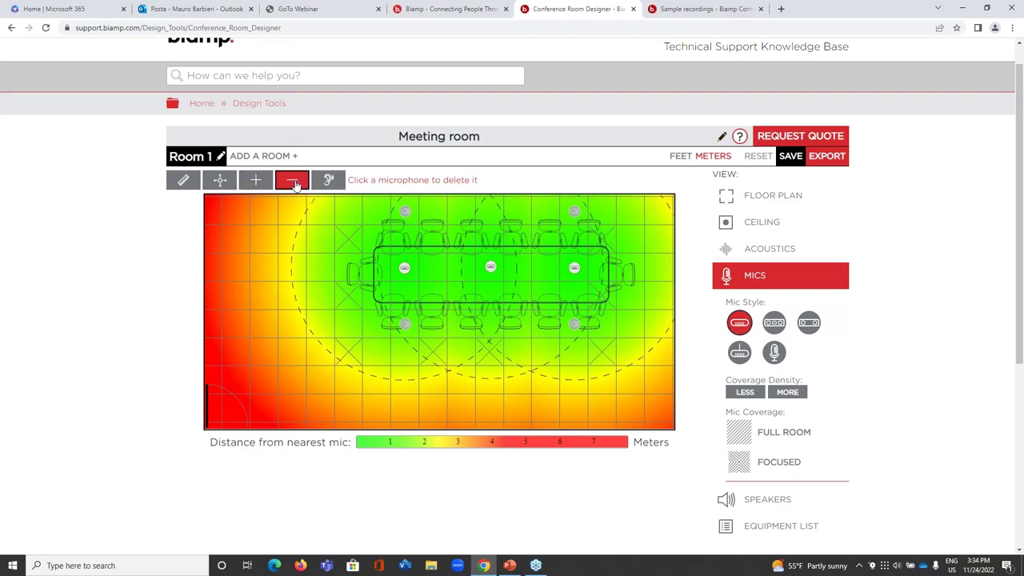
pyautogui.click(491, 268)
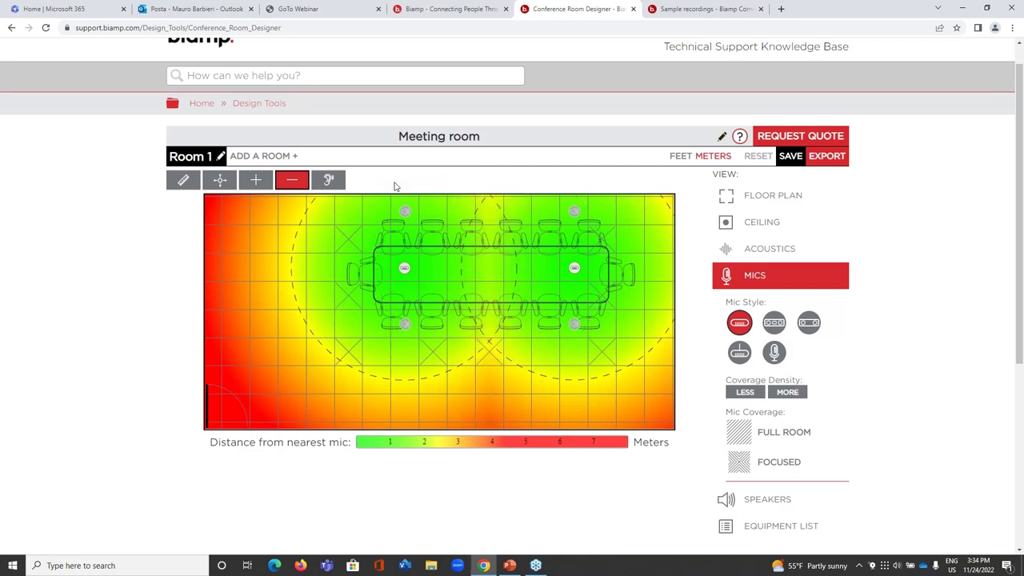
# Play a microphone sound preview at a spot in the room, then close it.
pyautogui.click(331, 181)
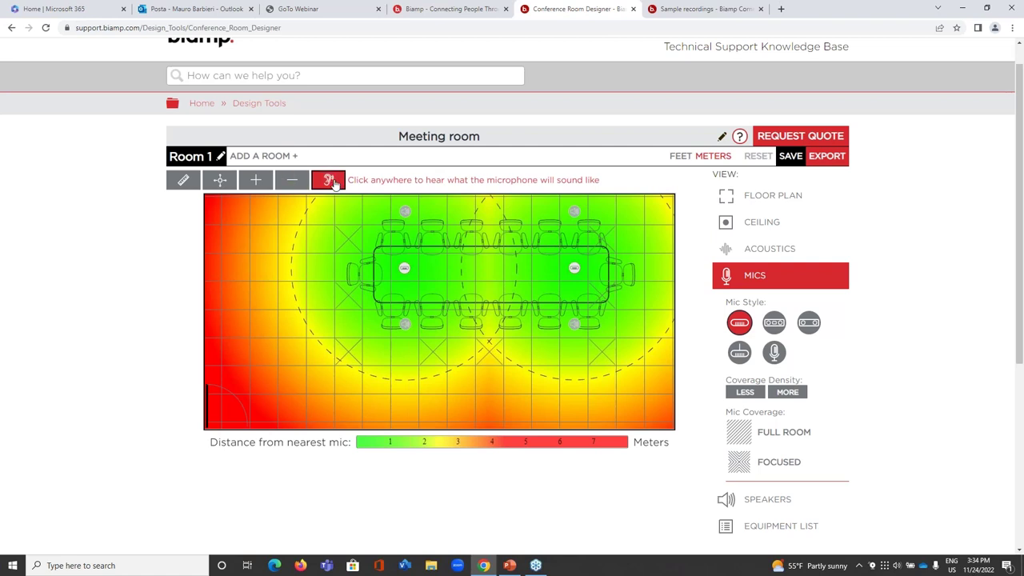
pyautogui.click(319, 245)
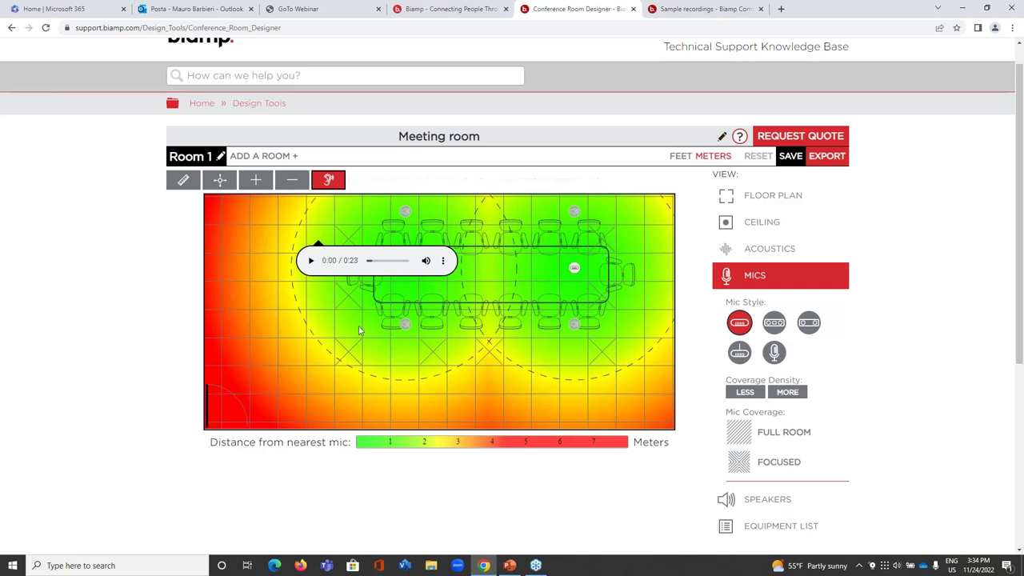
pyautogui.click(331, 184)
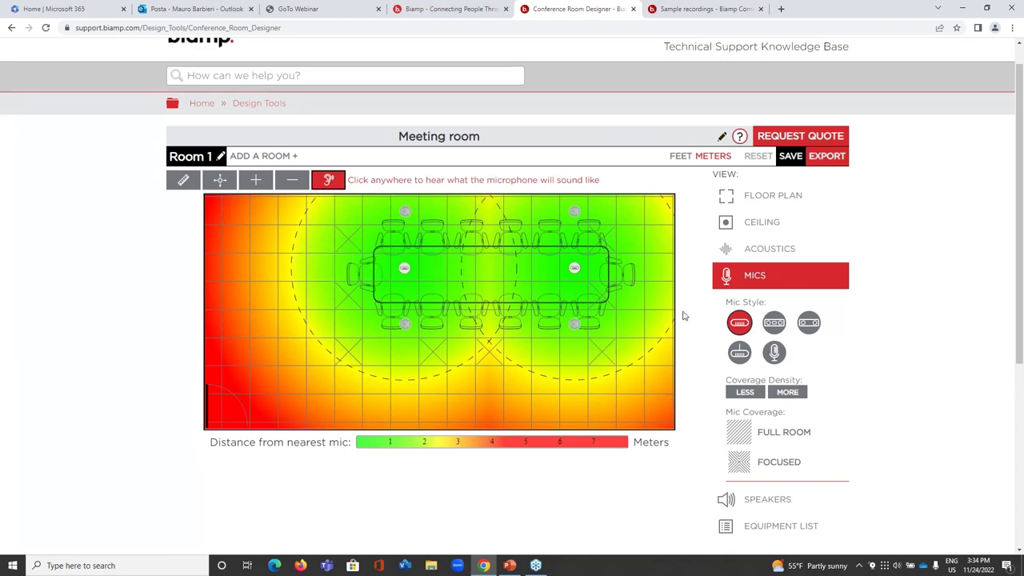
# View the ceiling microphone's product details from the Device Legend, then return to the room.
pyautogui.scroll(-3, 696, 340)
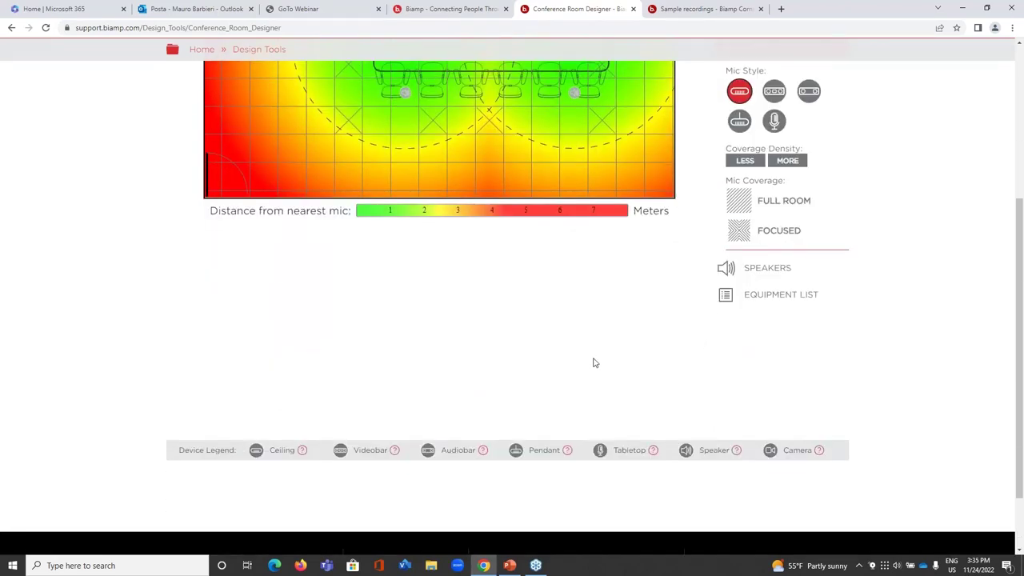
pyautogui.scroll(1, 592, 362)
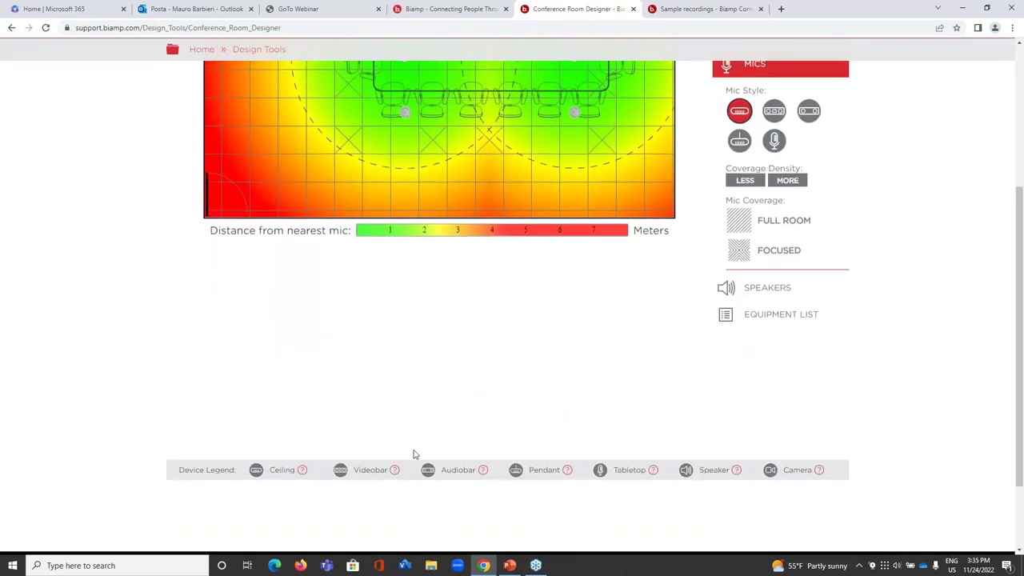
pyautogui.click(282, 472)
pyautogui.scroll(2, 352, 398)
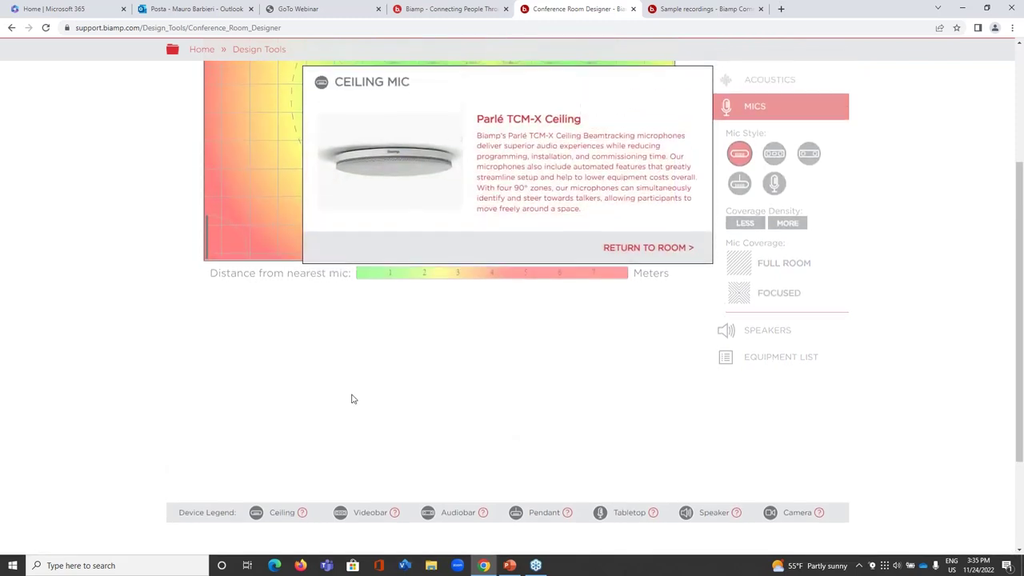
pyautogui.scroll(1, 362, 389)
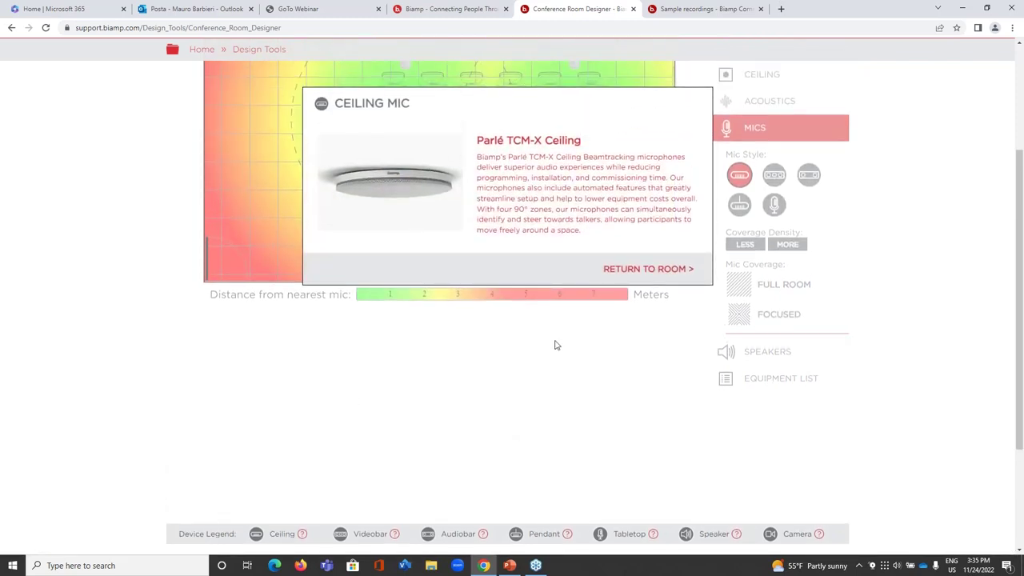
pyautogui.click(666, 272)
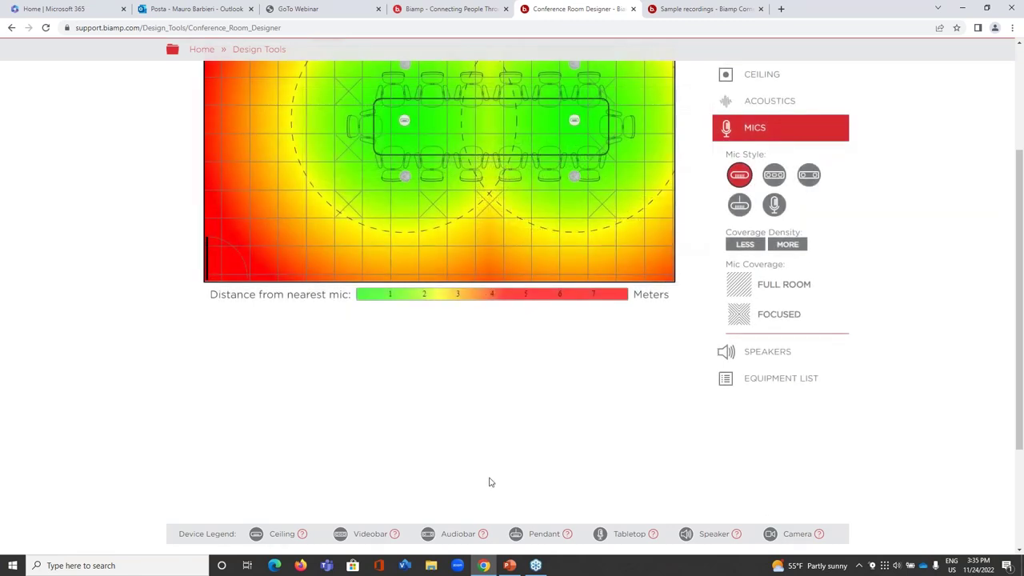
# Check the pendant microphone's details, then switch to the SPEAKERS coverage map.
pyautogui.click(542, 536)
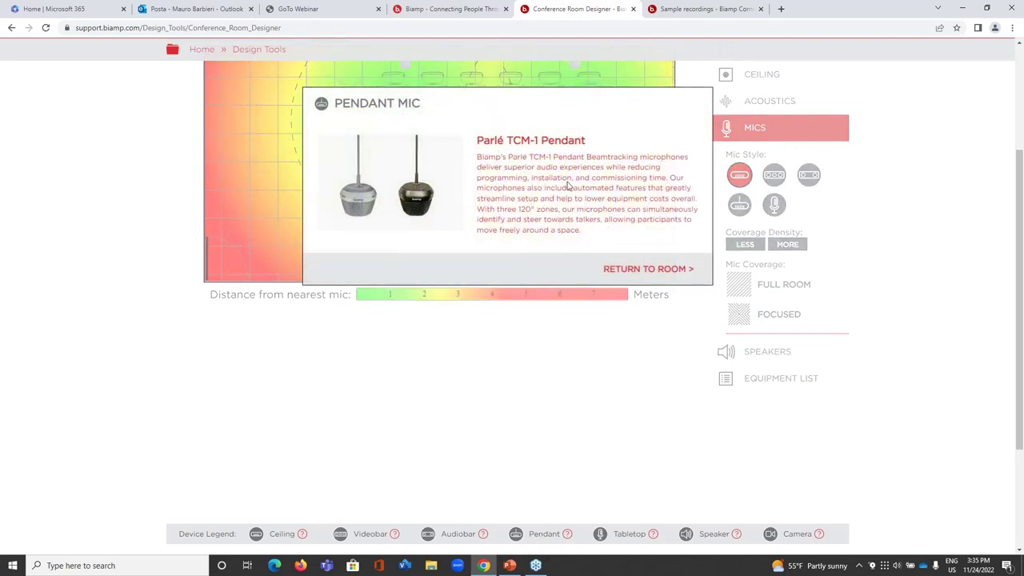
pyautogui.click(661, 270)
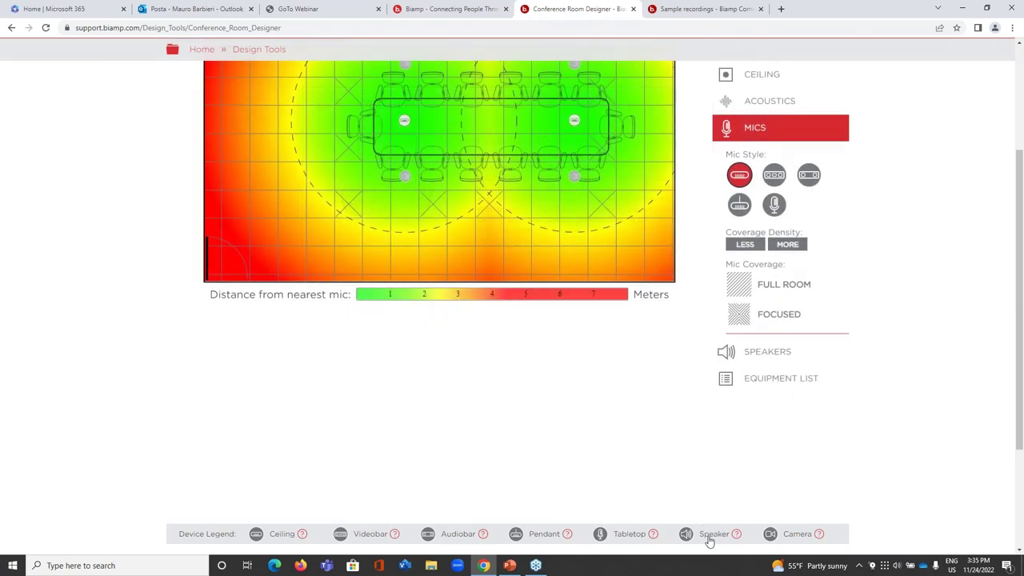
pyautogui.scroll(2, 634, 411)
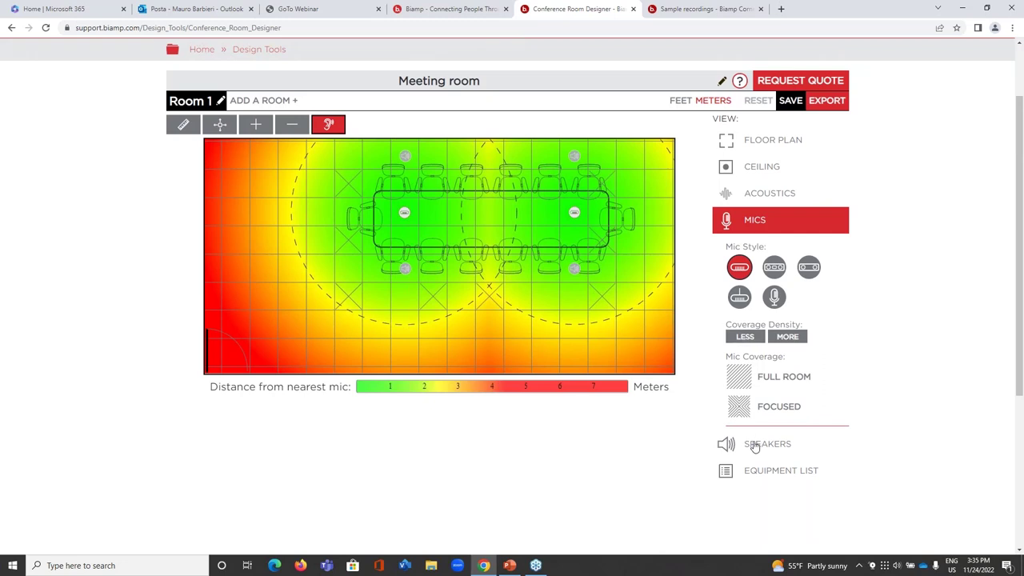
pyautogui.click(754, 445)
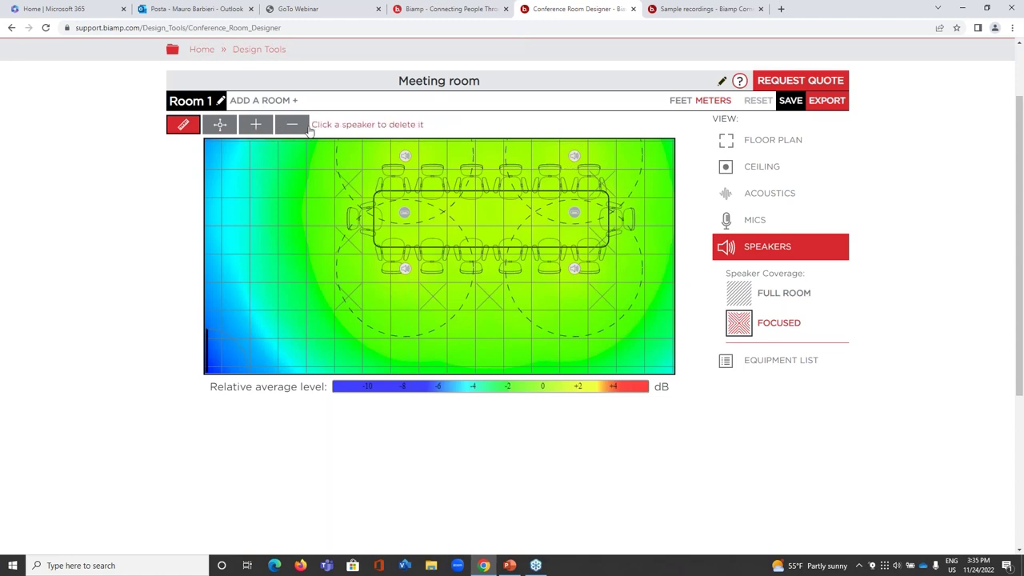
# Compare Full Room and Focused speaker coverage, keep Focused, and show the equipment list.
pyautogui.click(739, 292)
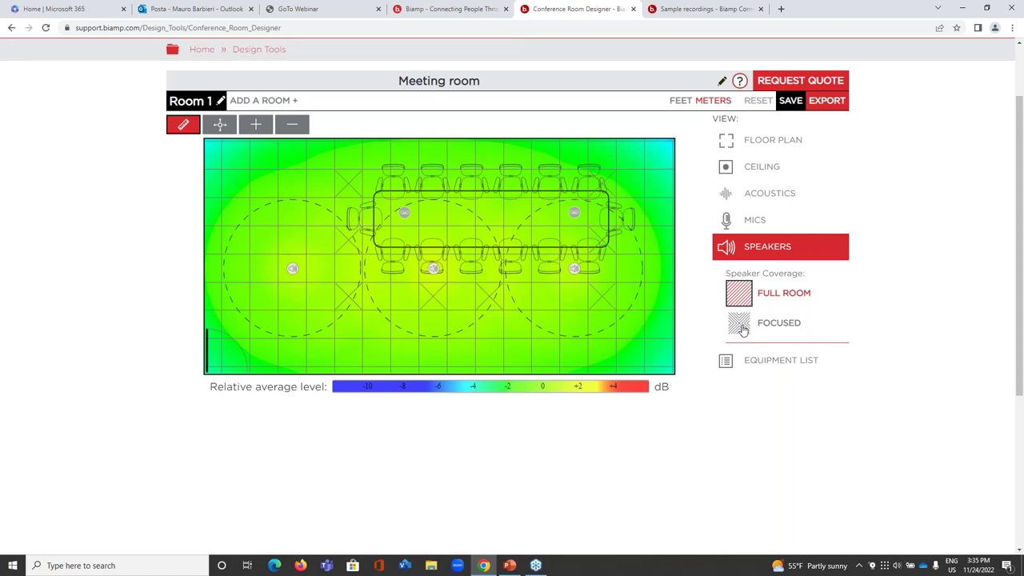
pyautogui.click(743, 330)
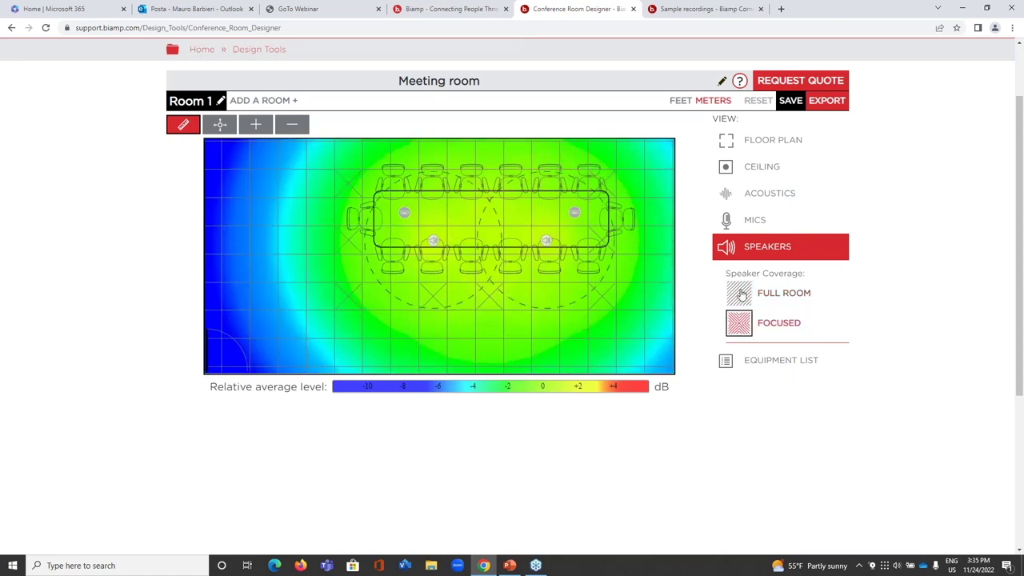
pyautogui.click(750, 361)
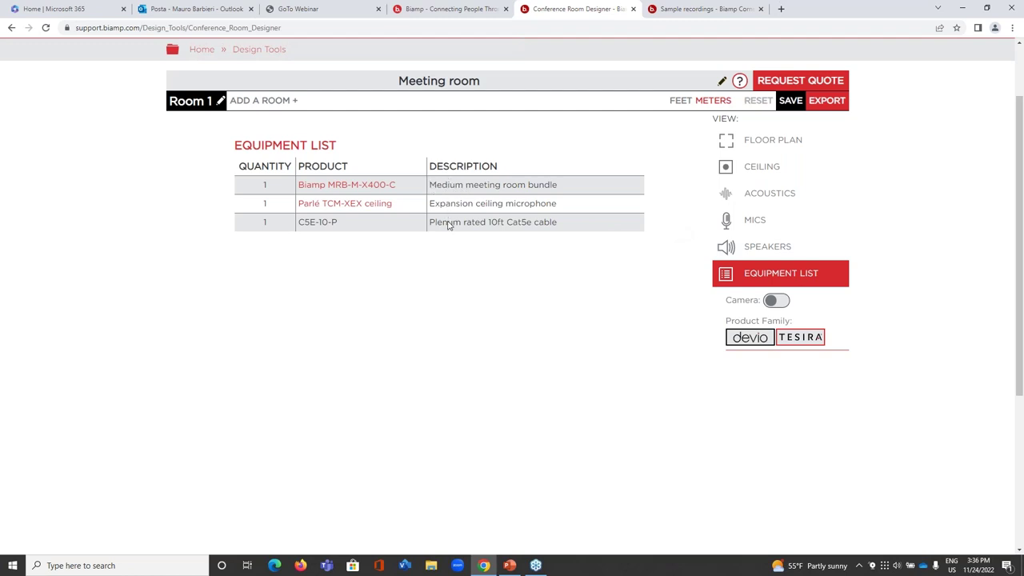
# Open the Biamp MRB-M-X400-C bundle product page from the equipment list in a new tab.
pyautogui.click(341, 189)
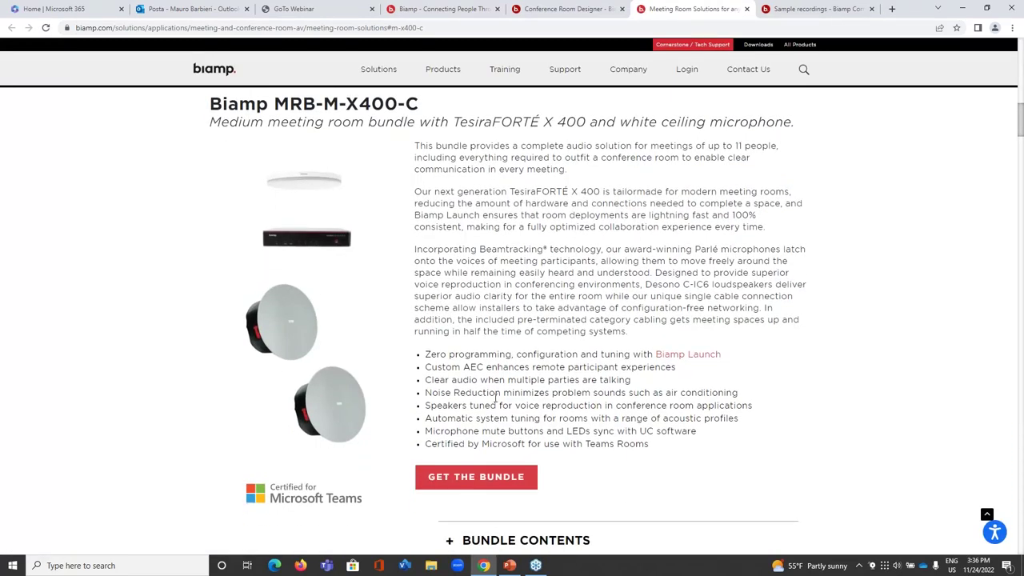
# Expand the MRB-M-X400-C Bundle Contents, review them, and return to the Conference Room Designer tab.
pyautogui.scroll(-2, 496, 398)
pyautogui.click(463, 367)
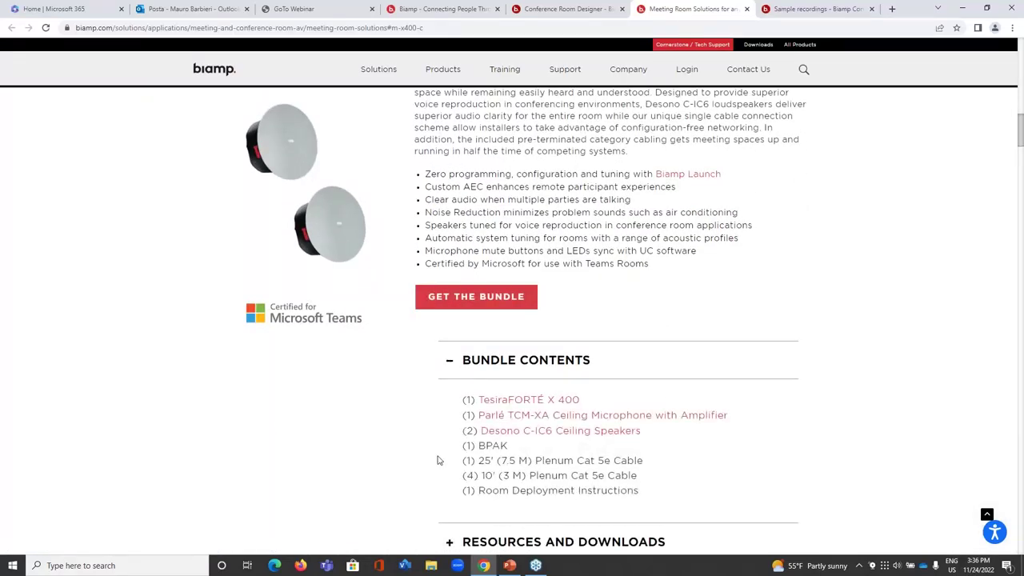
pyautogui.scroll(-3, 438, 460)
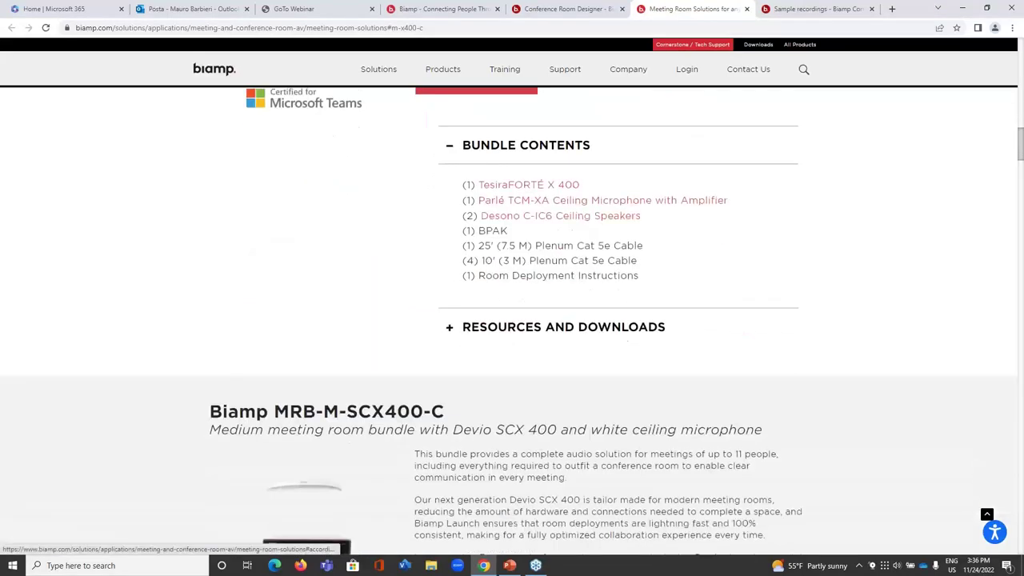
pyautogui.scroll(5, 512, 320)
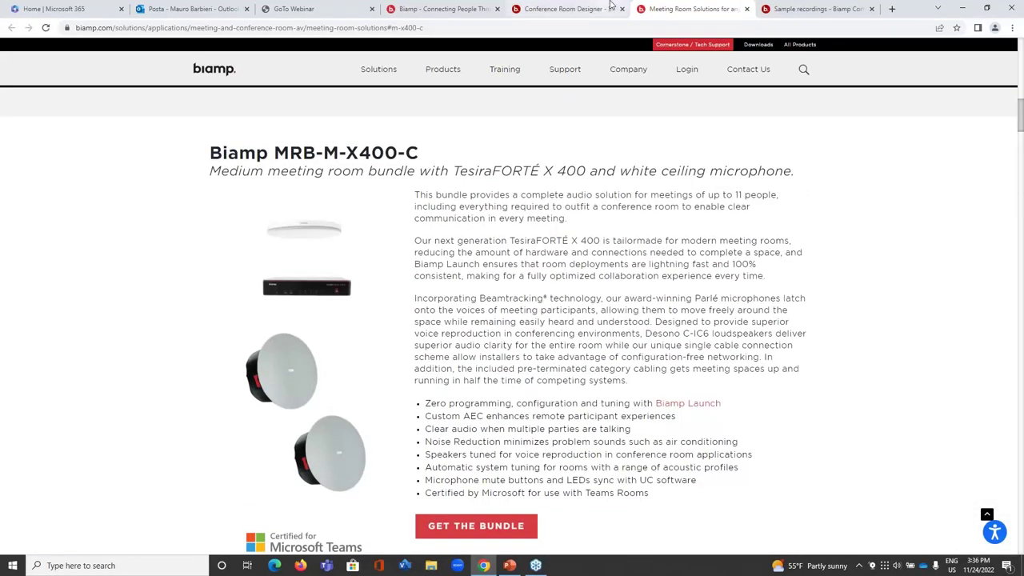
pyautogui.click(571, 9)
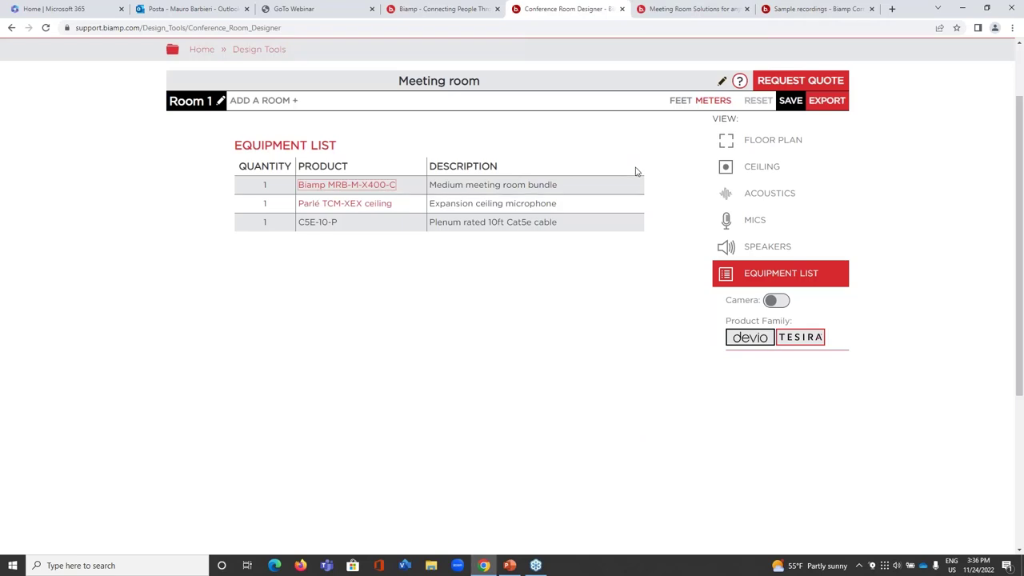
# Turn on the camera, adding a Vidi 250 conferencing camera to Room 1's equipment list.
pyautogui.scroll(1, 636, 171)
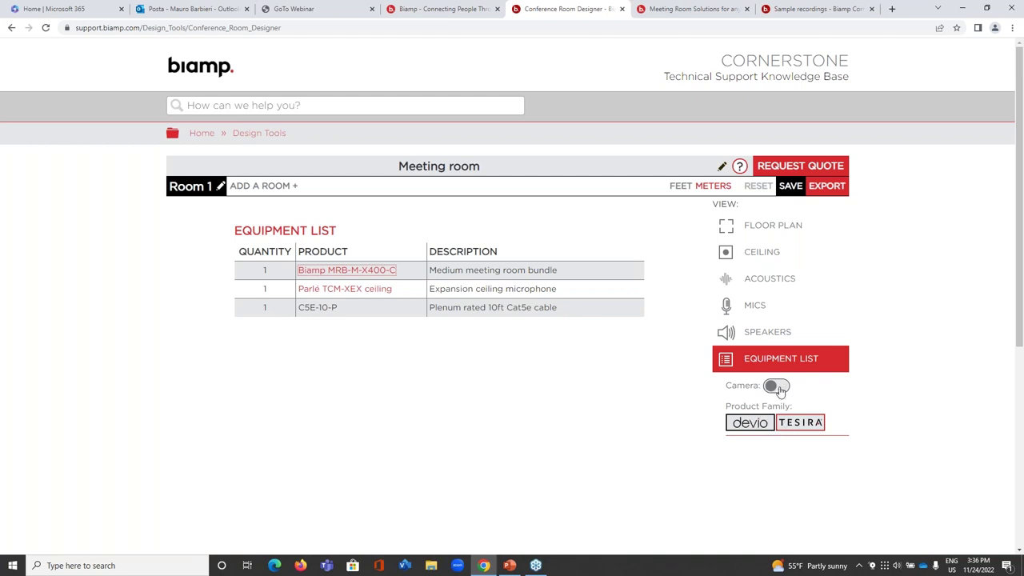
pyautogui.click(777, 386)
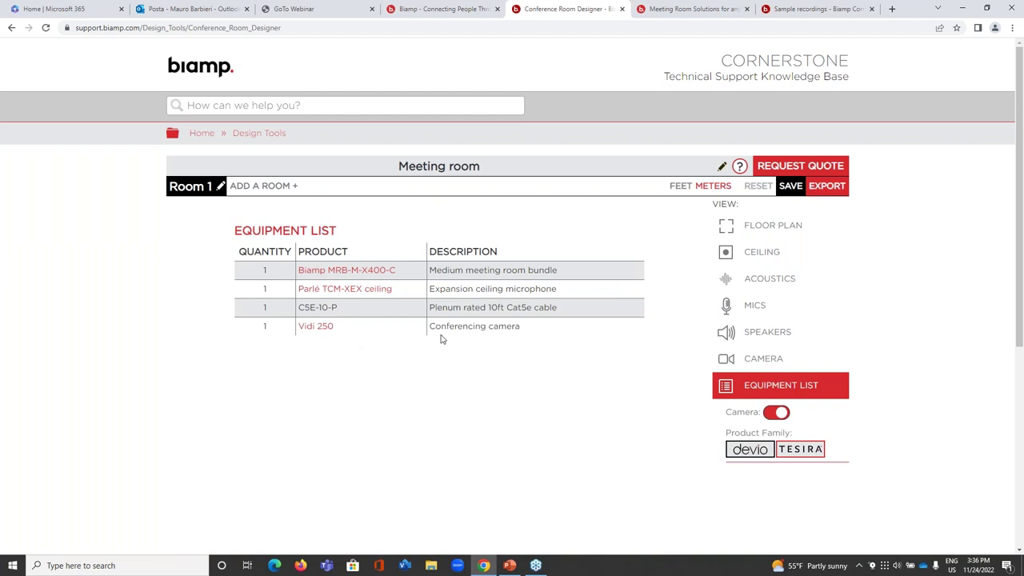
# In the camera view, move the camera from the left wall to the right wall.
pyautogui.click(742, 362)
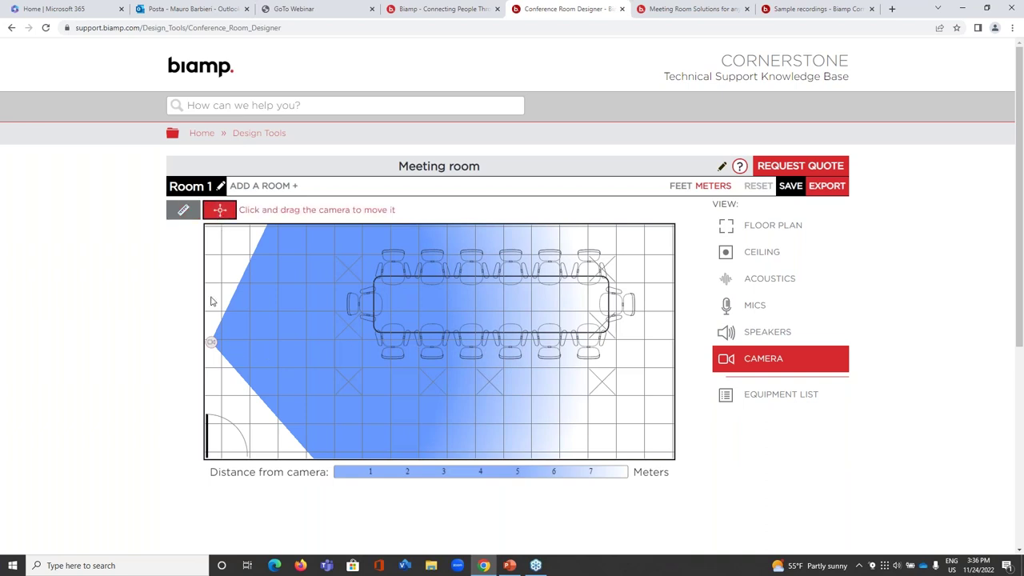
pyautogui.moveTo(212, 341); pyautogui.dragTo(687, 303)
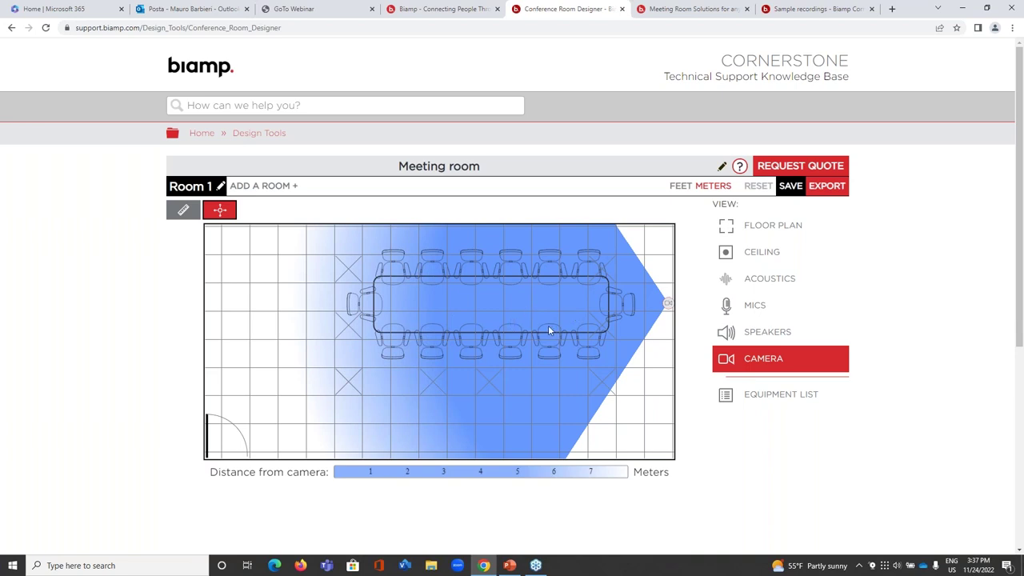
# Show Room 1's four-item equipment list, now including the Vidi 250 camera.
pyautogui.click(746, 395)
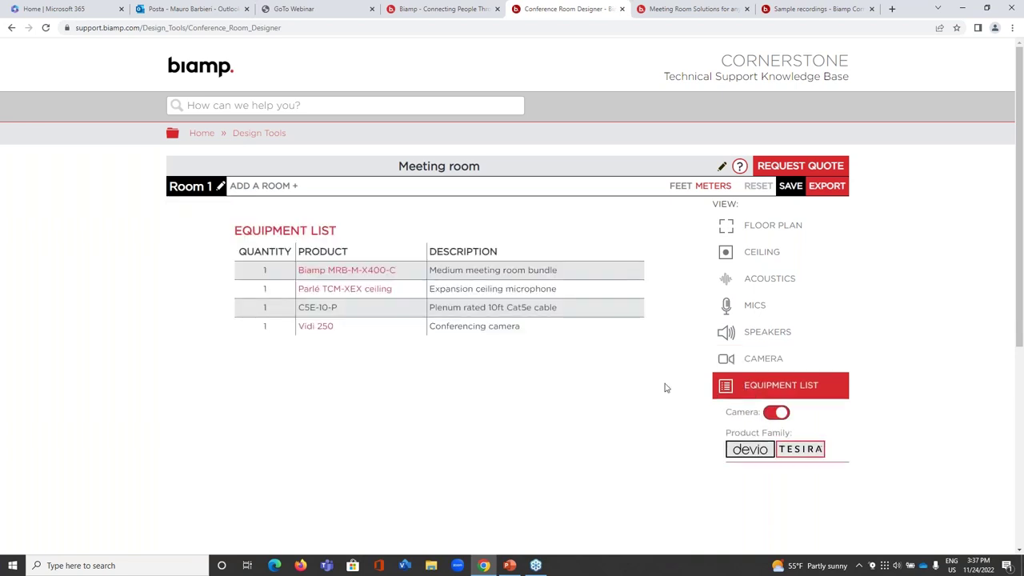
pyautogui.scroll(-1, 665, 386)
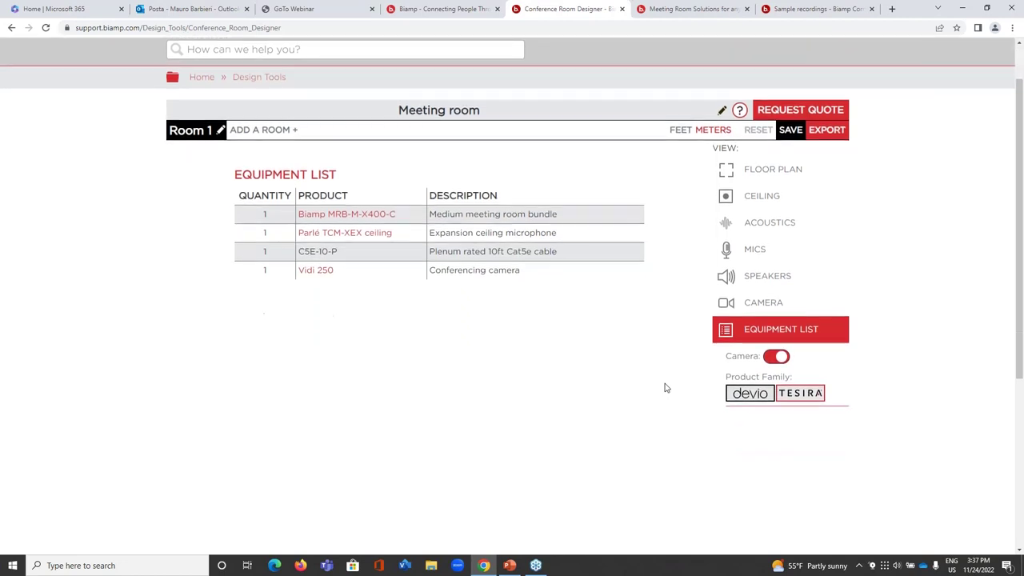
pyautogui.scroll(1, 664, 386)
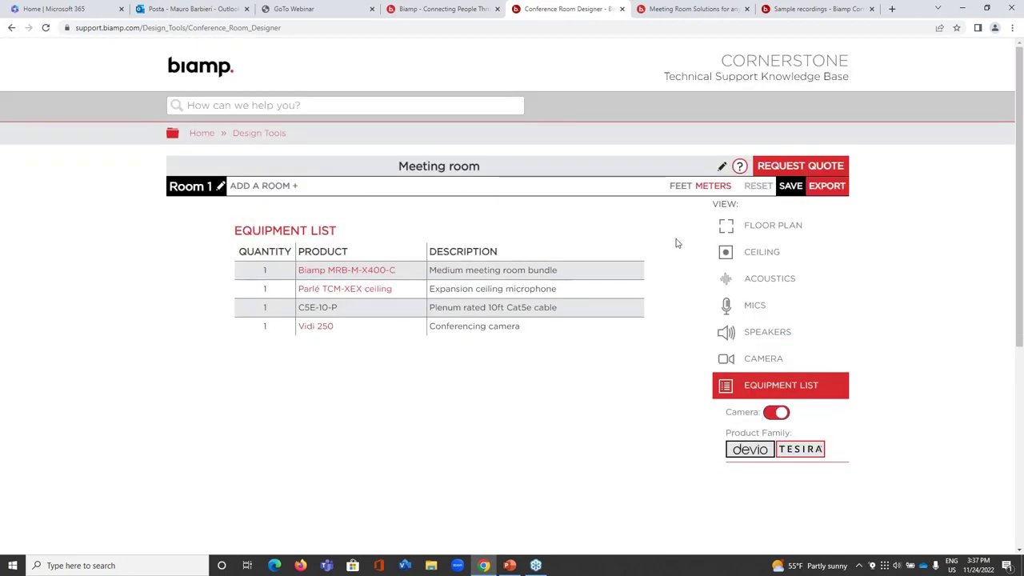
# Save the Meeting room project, confirm the success message, and select the saved page address.
pyautogui.click(790, 185)
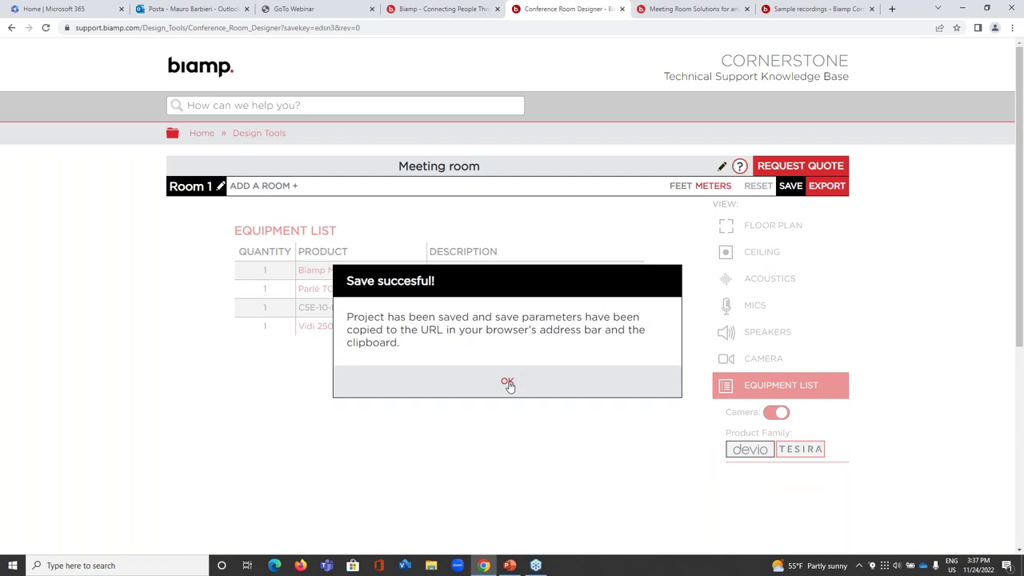
pyautogui.click(507, 384)
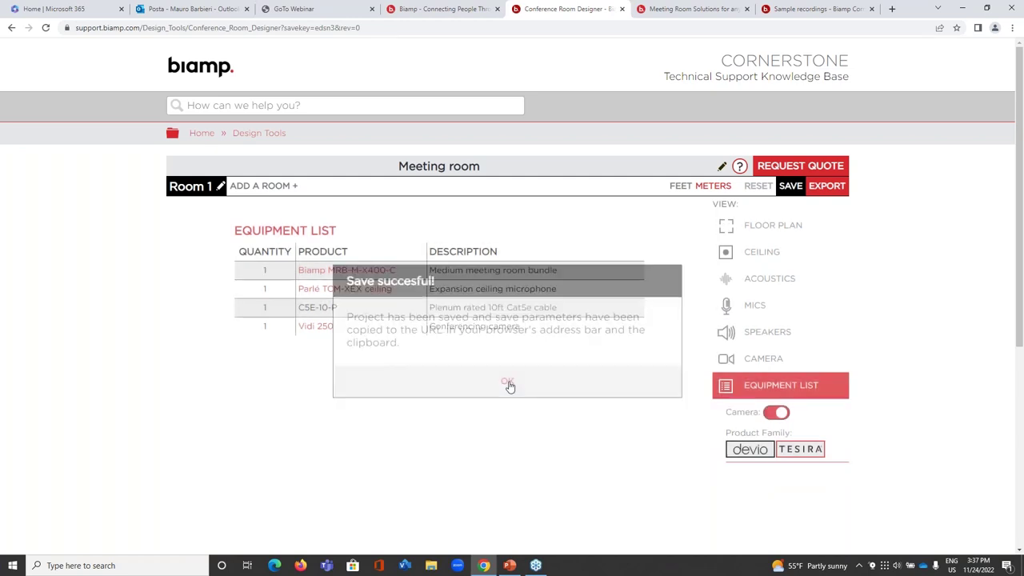
pyautogui.click(390, 26)
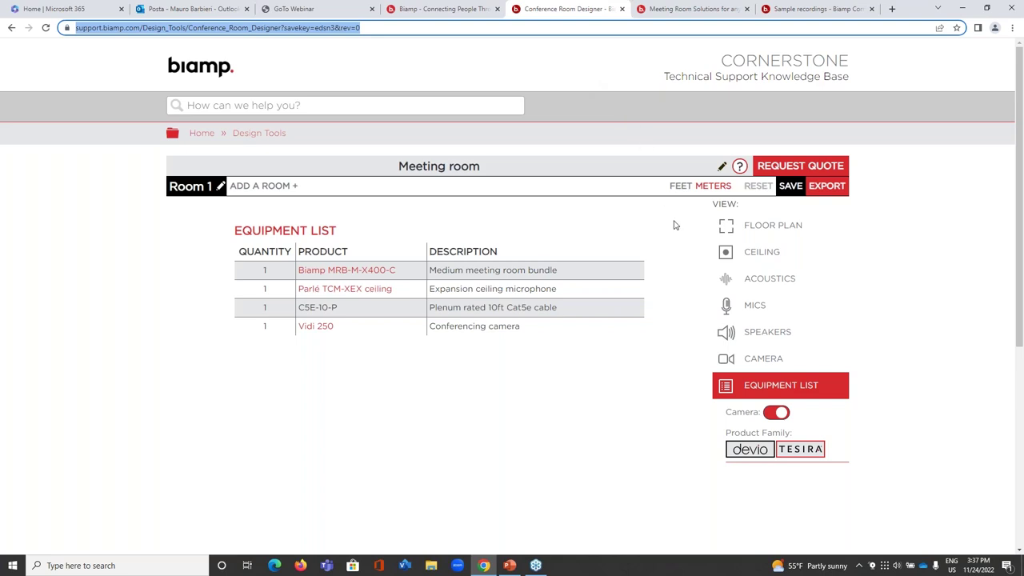
# Export the design as a PDF report and scroll through its three pages to the equipment list.
pyautogui.click(832, 187)
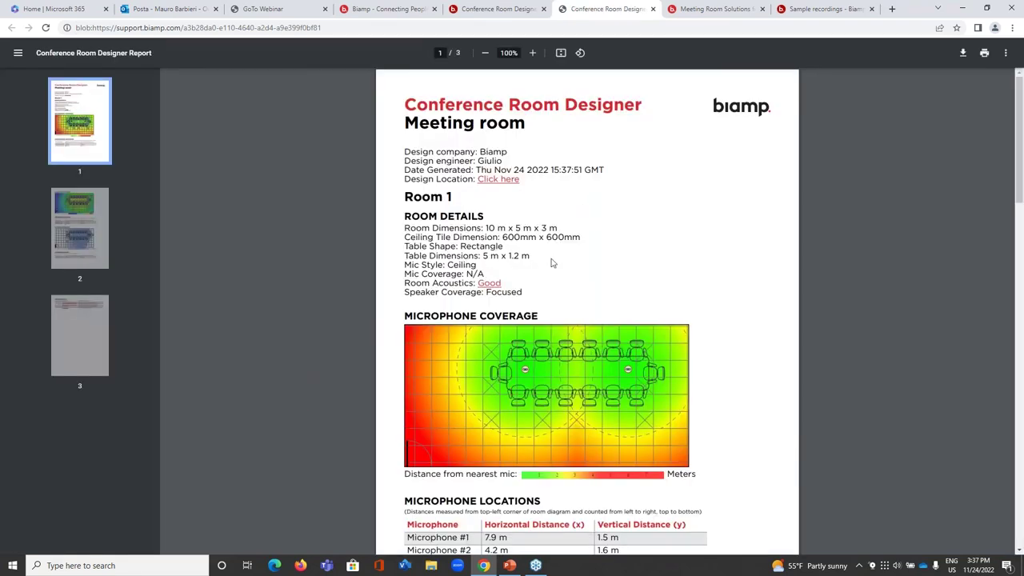
pyautogui.scroll(-2, 565, 256)
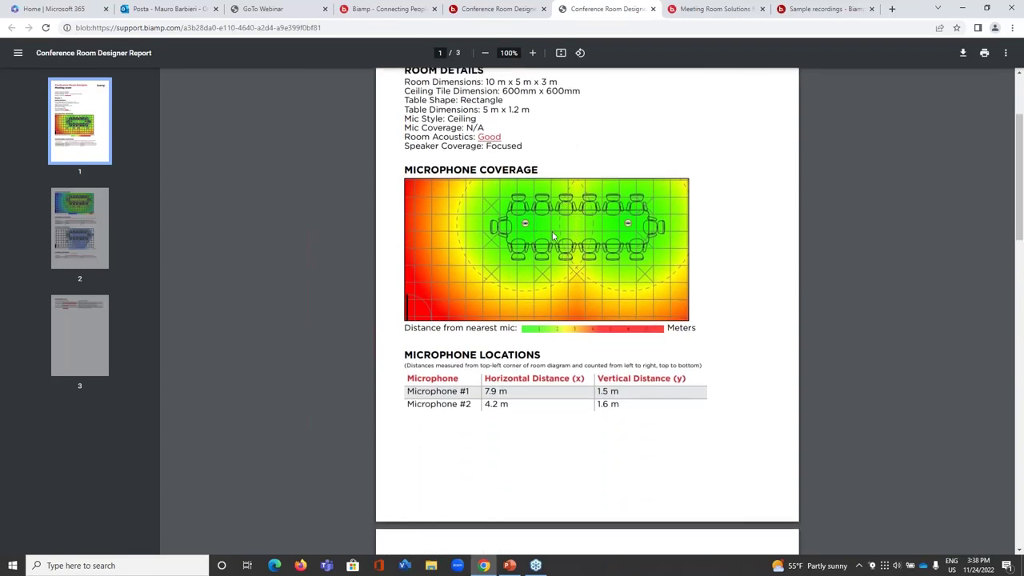
pyautogui.scroll(-2, 551, 236)
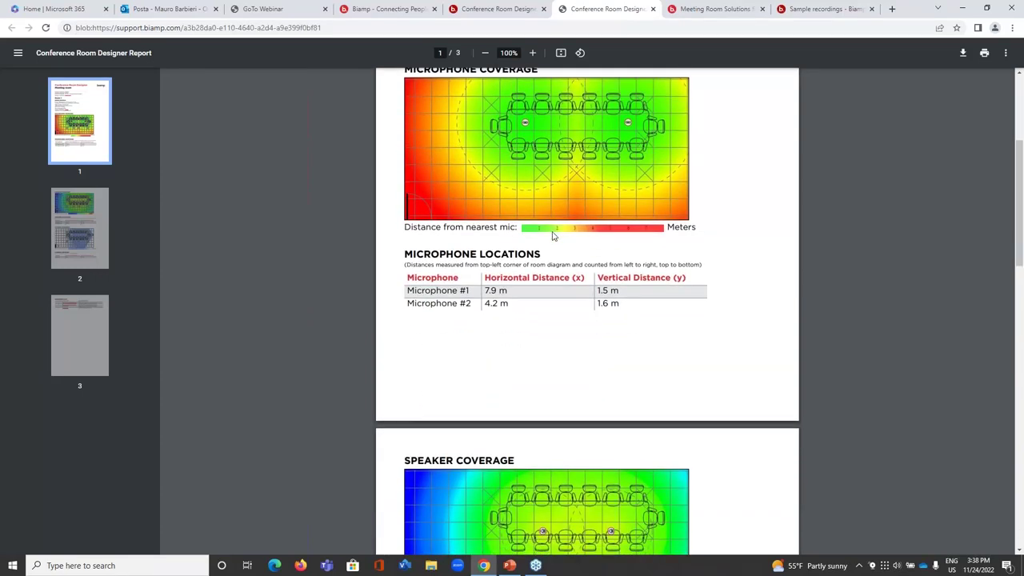
pyautogui.scroll(-4, 552, 236)
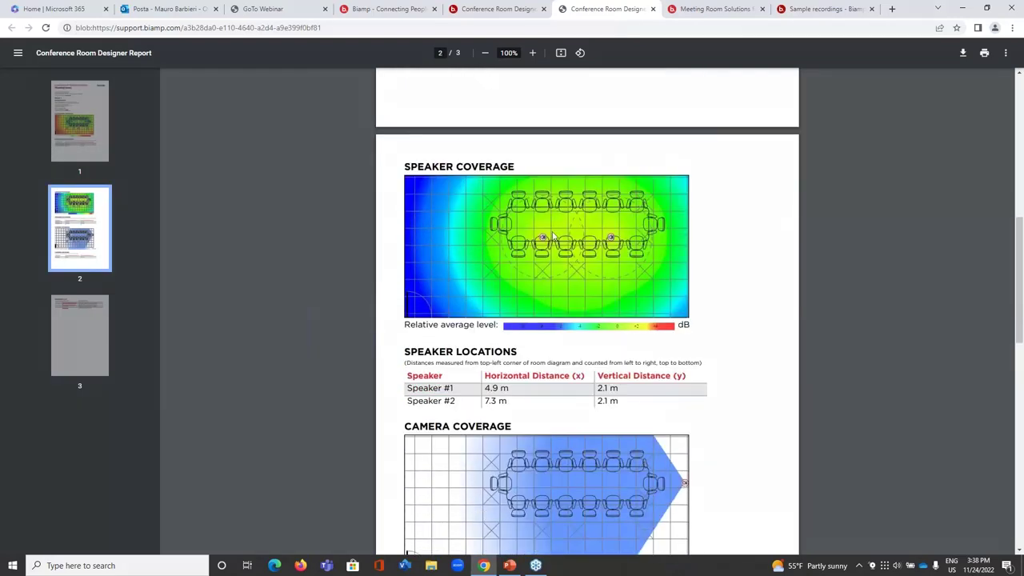
pyautogui.scroll(-1, 552, 236)
pyautogui.scroll(2, 552, 236)
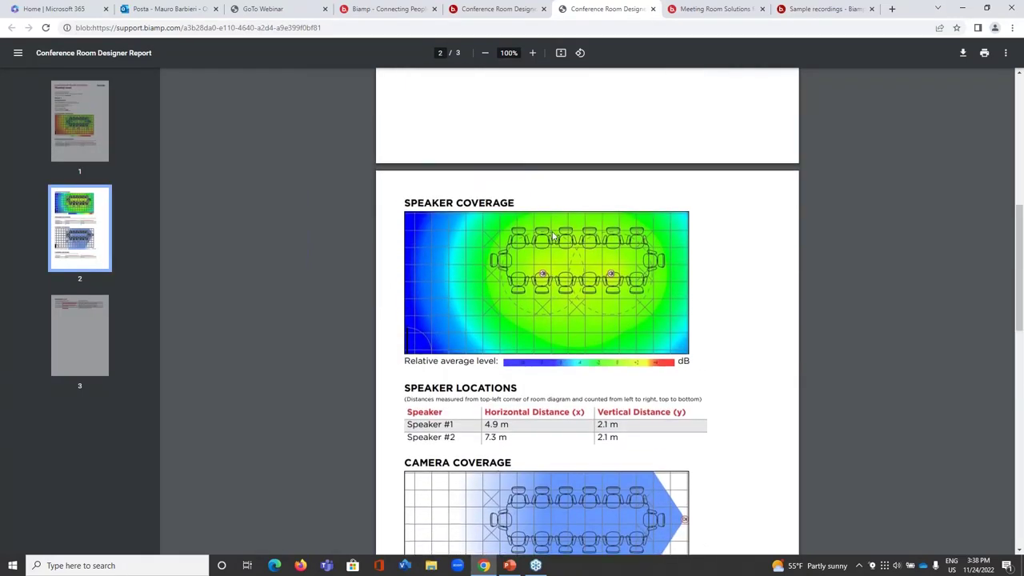
pyautogui.scroll(3, 552, 236)
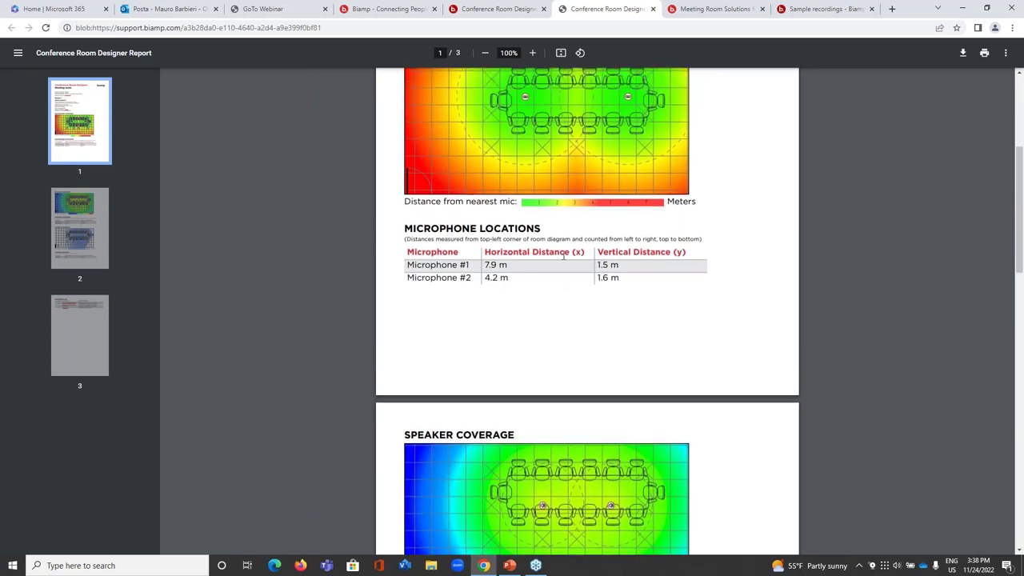
pyautogui.scroll(3, 563, 254)
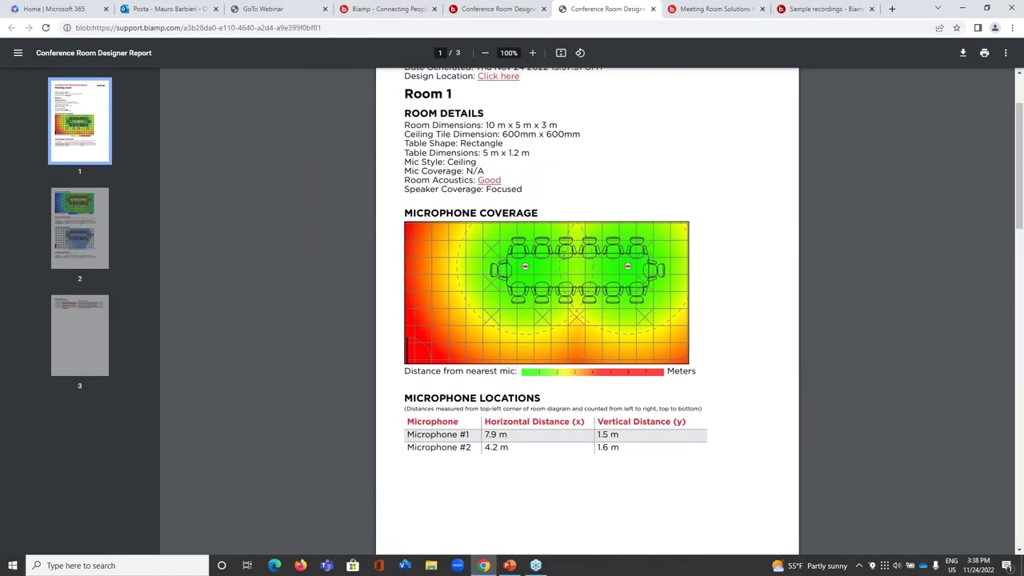
pyautogui.scroll(-3, 563, 255)
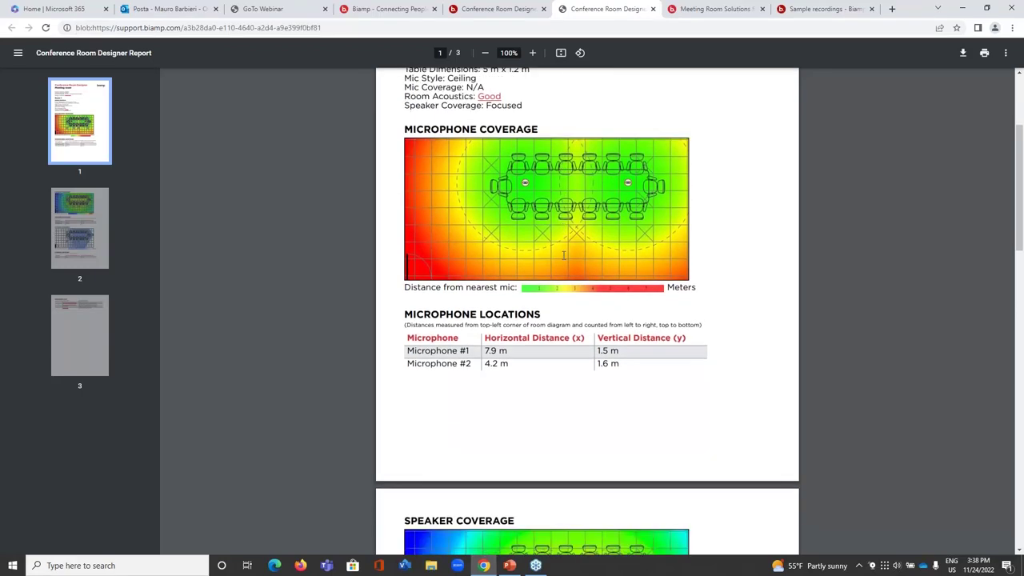
pyautogui.scroll(-5, 563, 254)
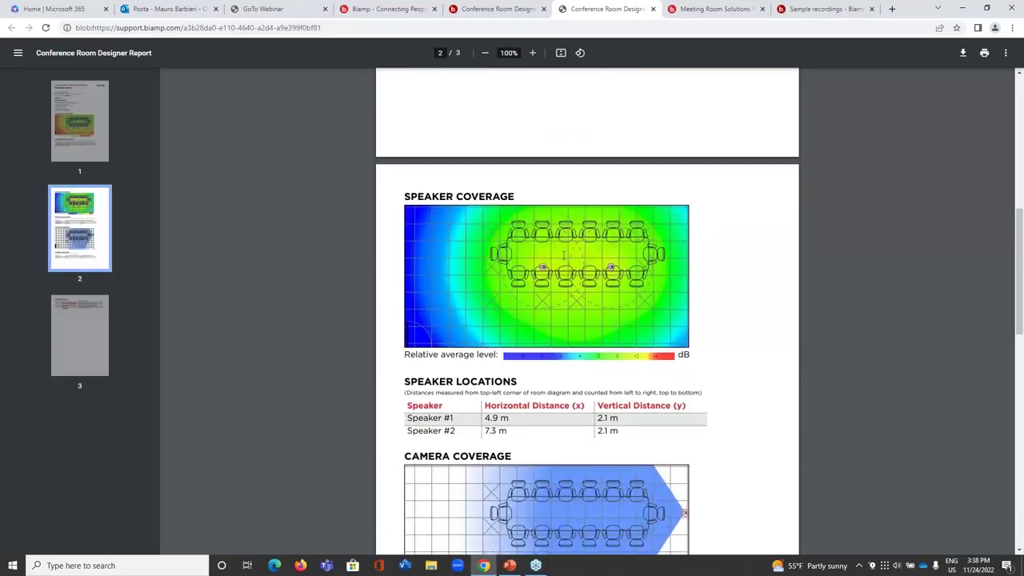
pyautogui.scroll(-4, 563, 254)
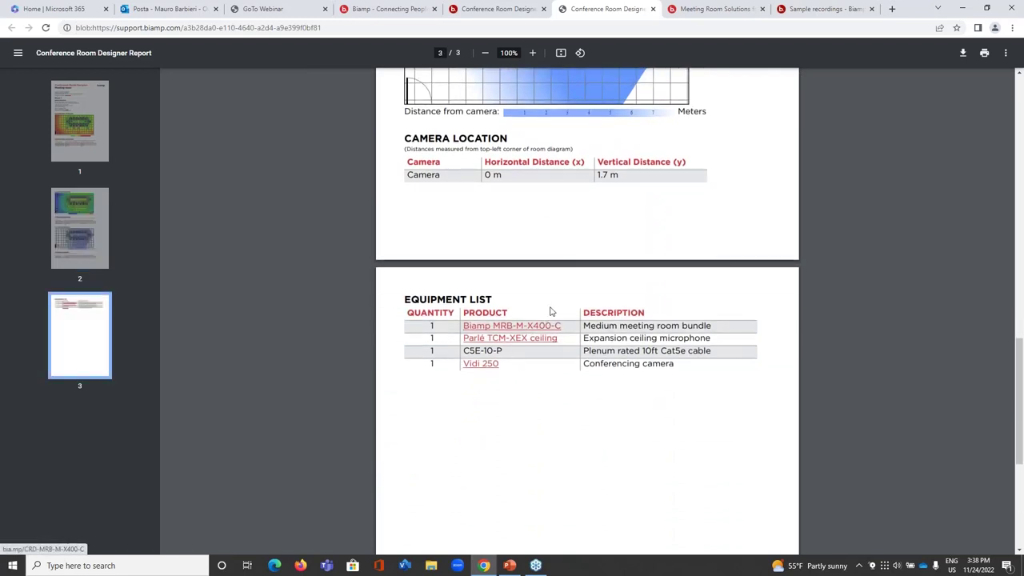
pyautogui.scroll(-1, 539, 162)
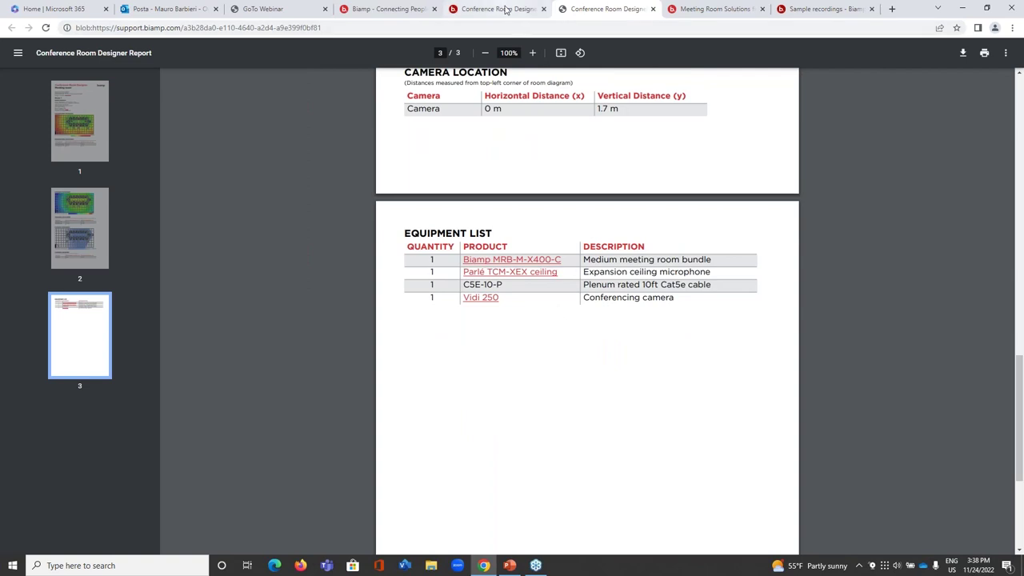
# Return to the Conference Room Designer tab, then bring PowerPoint back on slide 29.
pyautogui.click(506, 10)
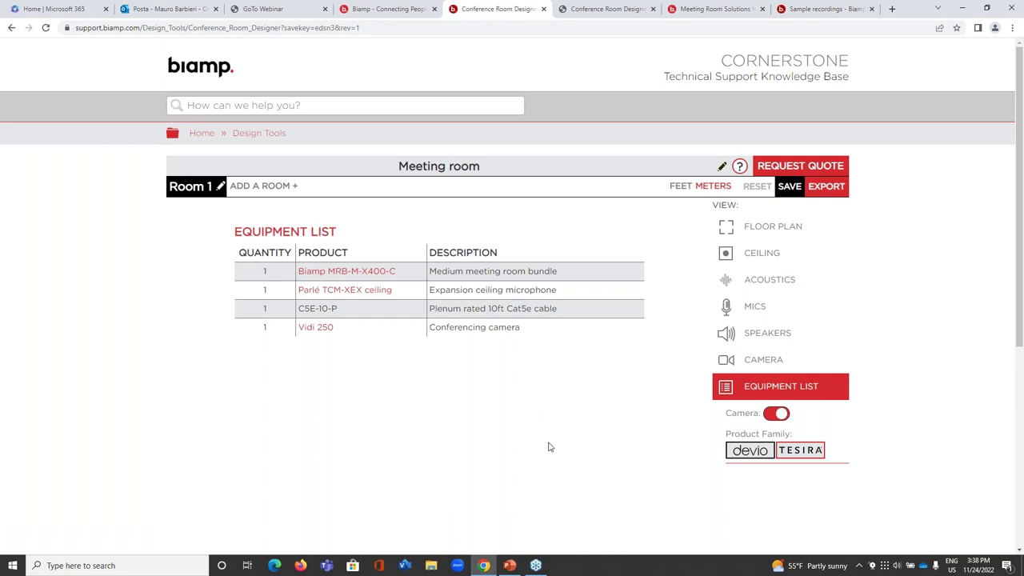
pyautogui.click(511, 564)
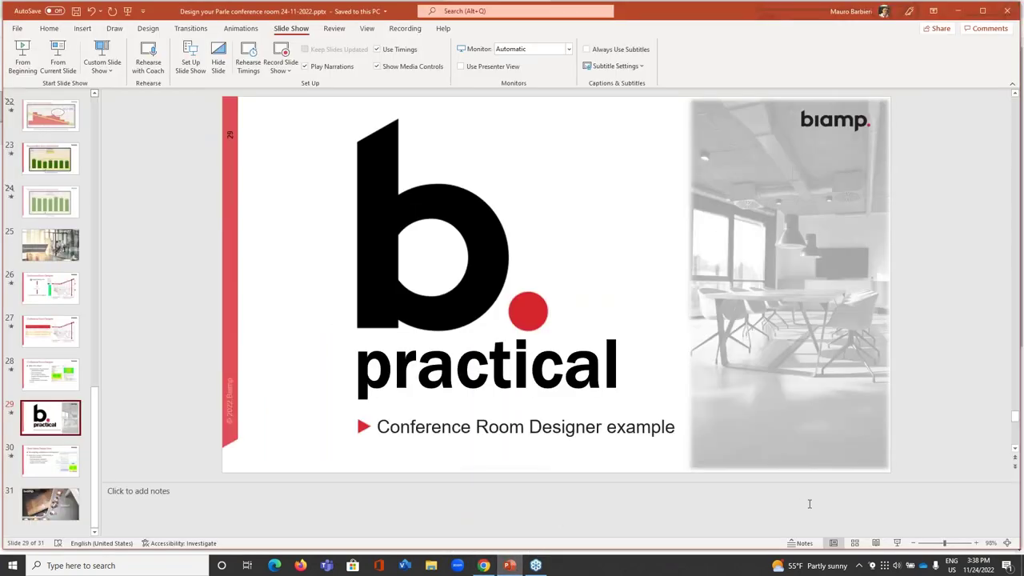
# Start the slide show from the current slide and advance to slide 30, 'Other Biamp Design Tools'.
pyautogui.click(897, 544)
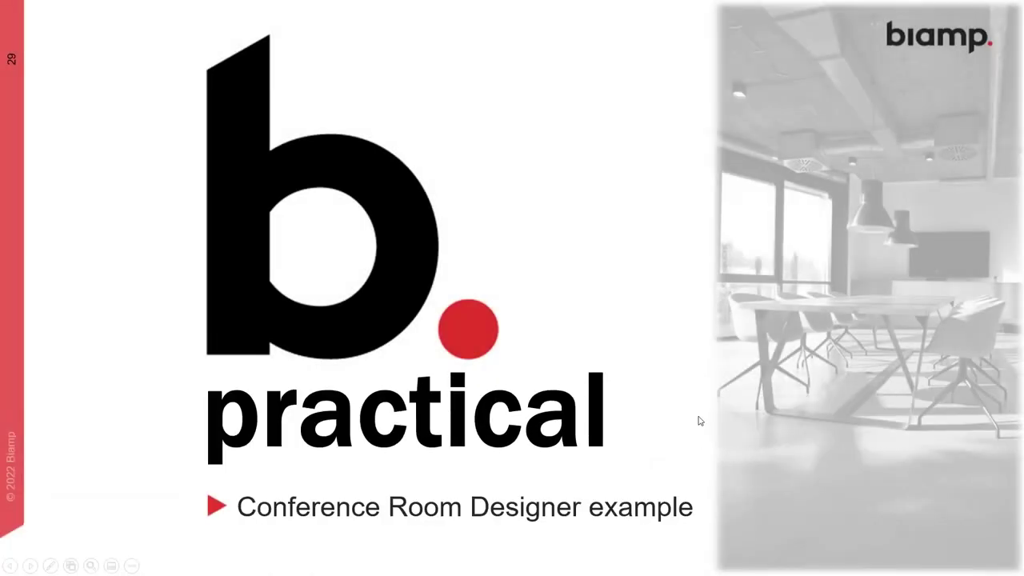
pyautogui.click(698, 421)
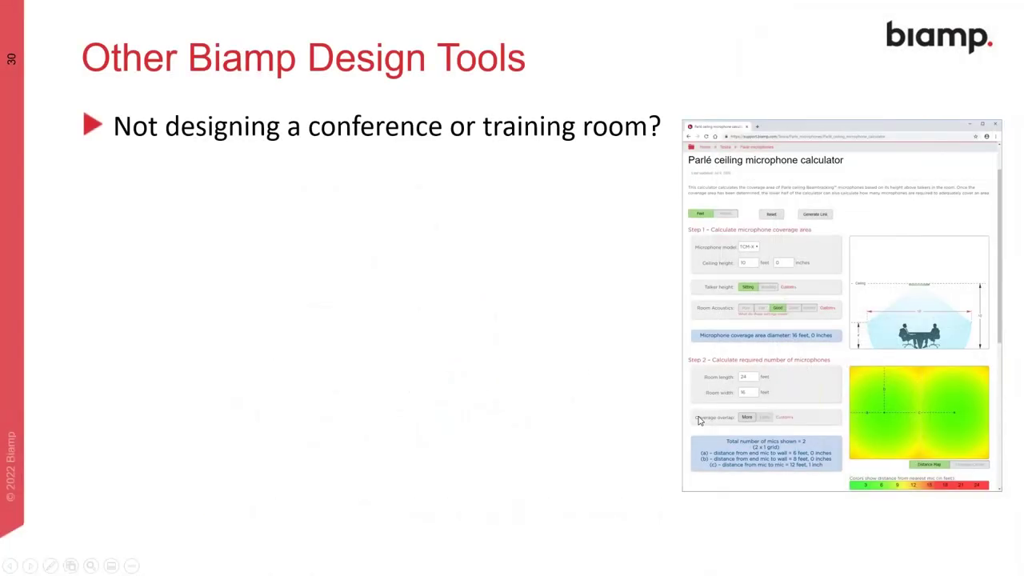